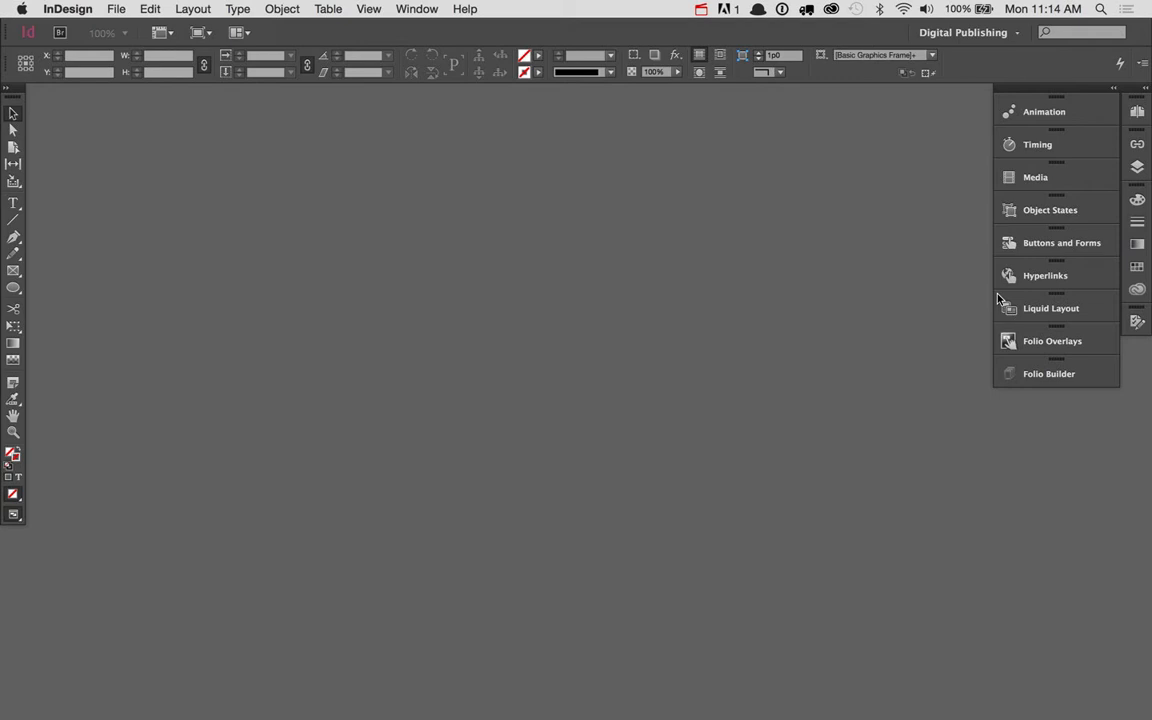
- Create a one-page Digital Publishing document at iPad size, 1024 x 768 px landscape, without a primary text frame
key("super+n")
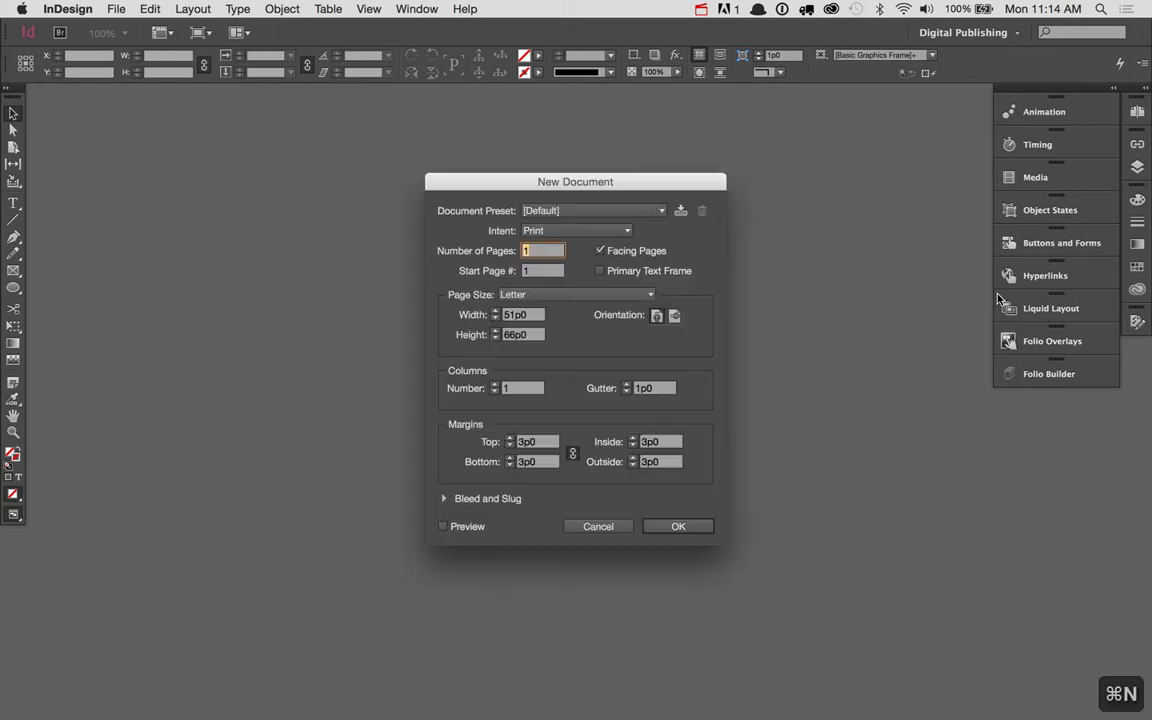
left_click(589, 231)
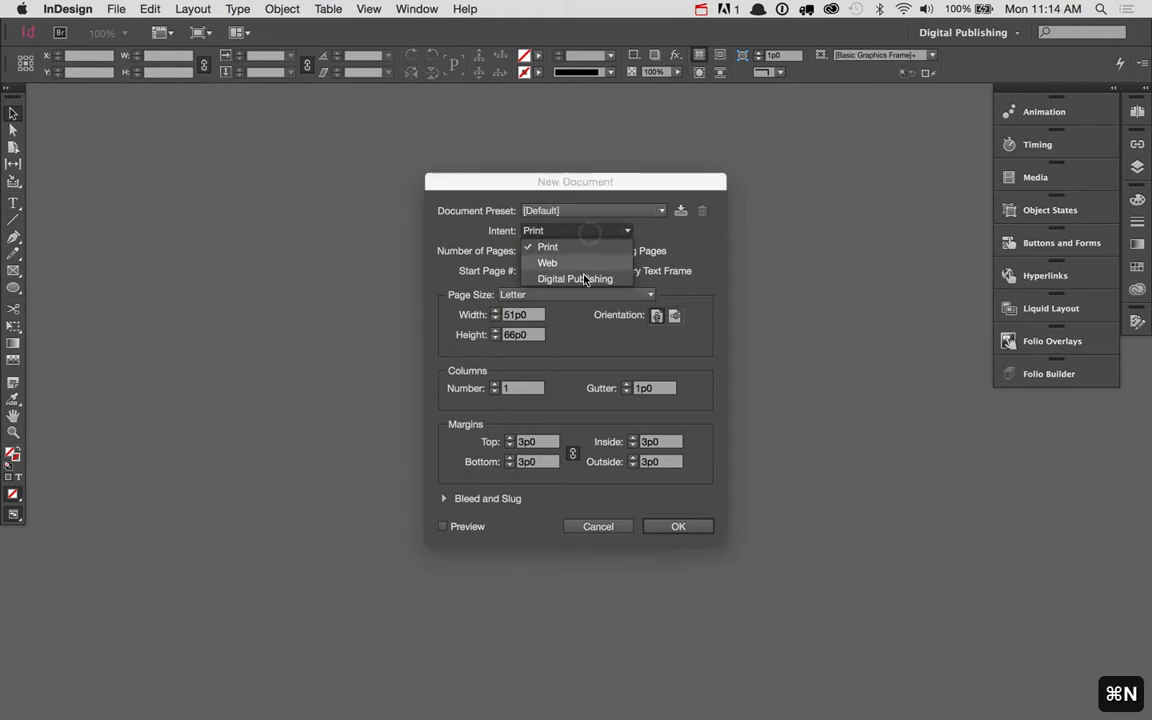
left_click(585, 277)
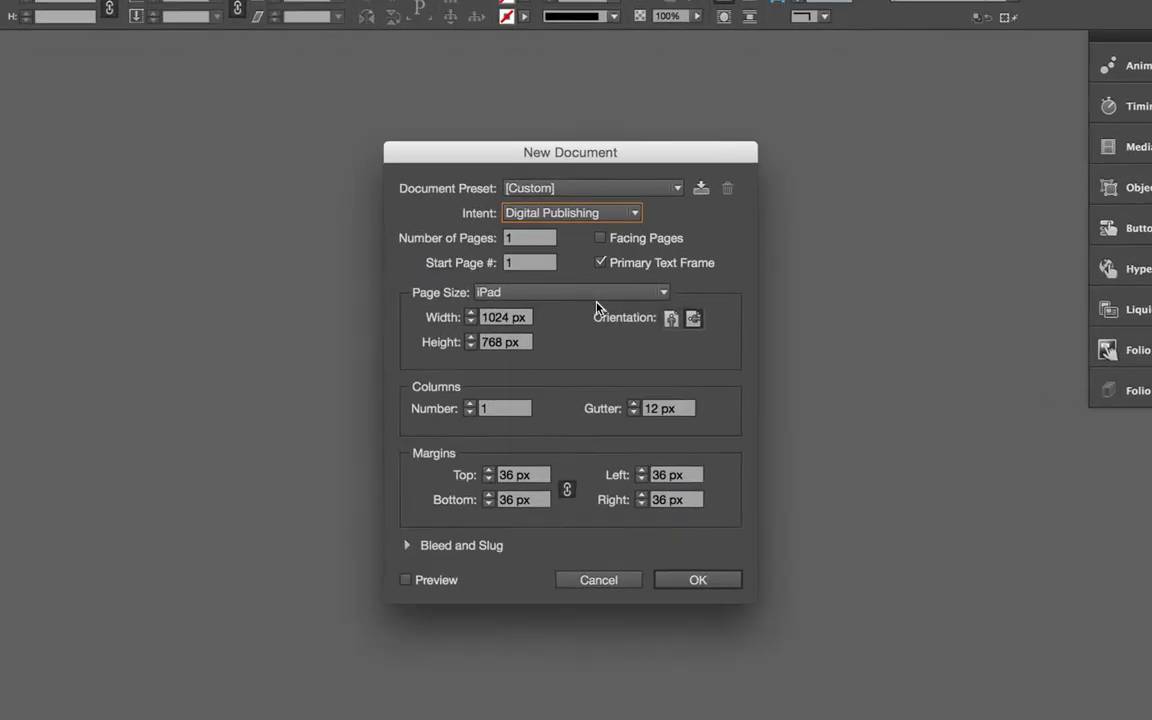
left_click(600, 270)
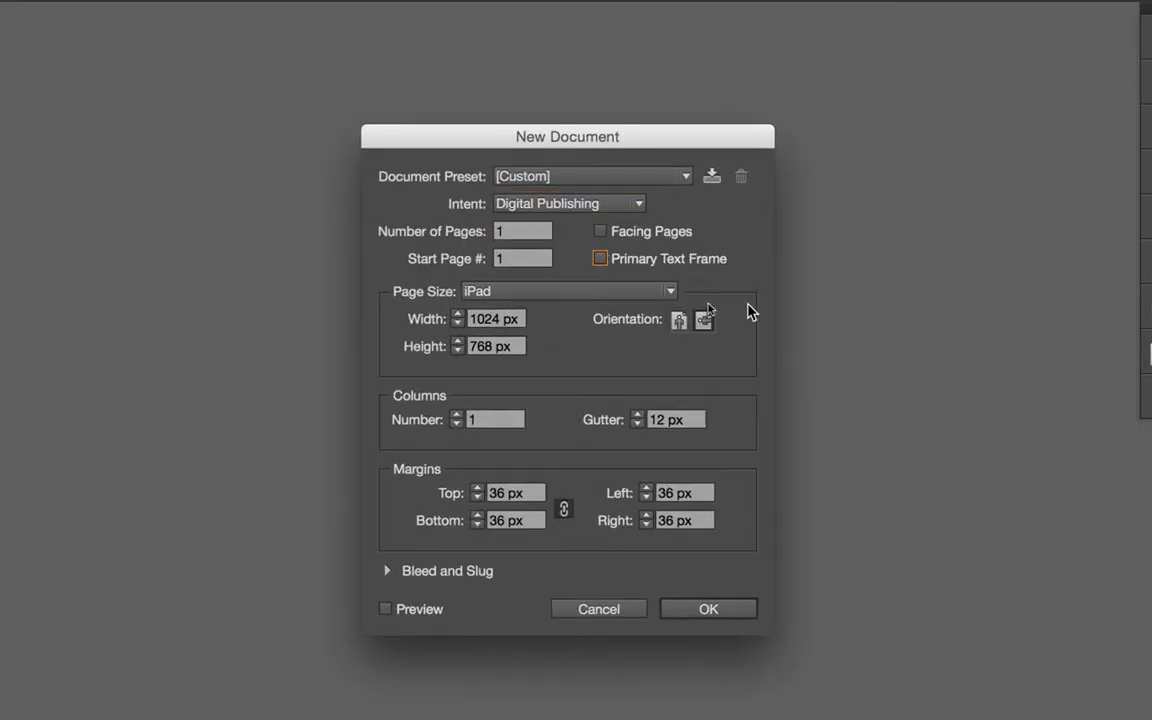
left_click(705, 611)
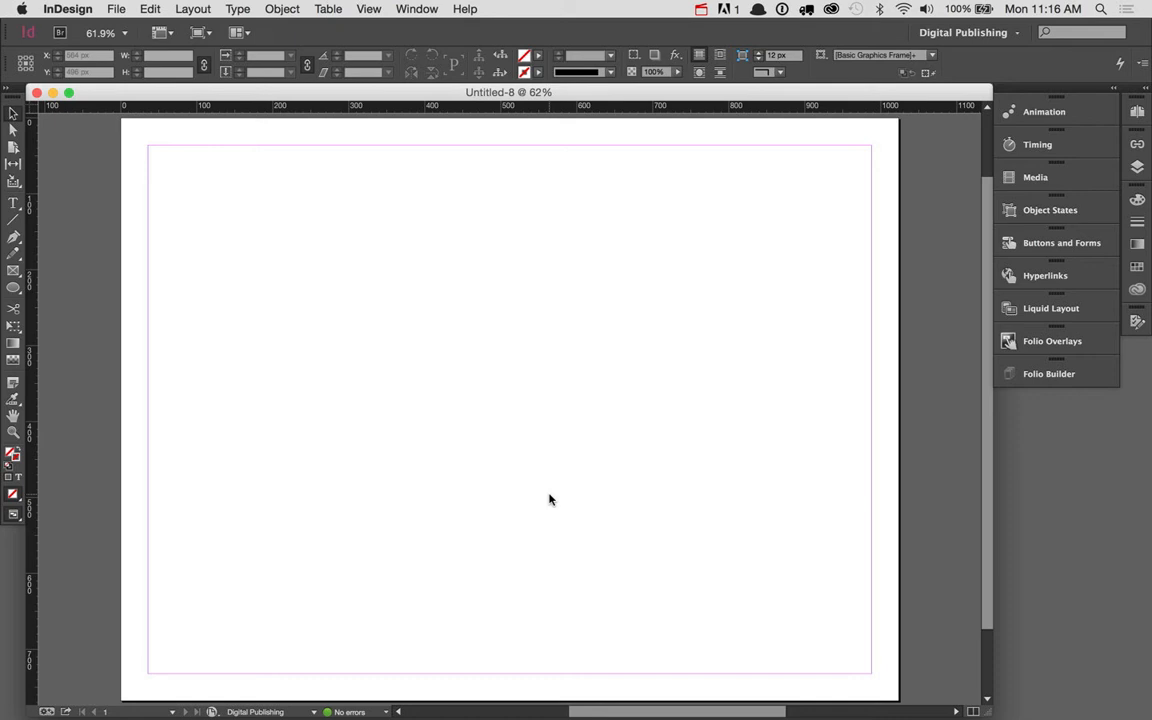
- Draw a 952 x 696 px rectangular frame filling the page margins and open the Web Content overlay settings for it
left_click(14, 273)
left_click_drag(147, 147, 873, 677)
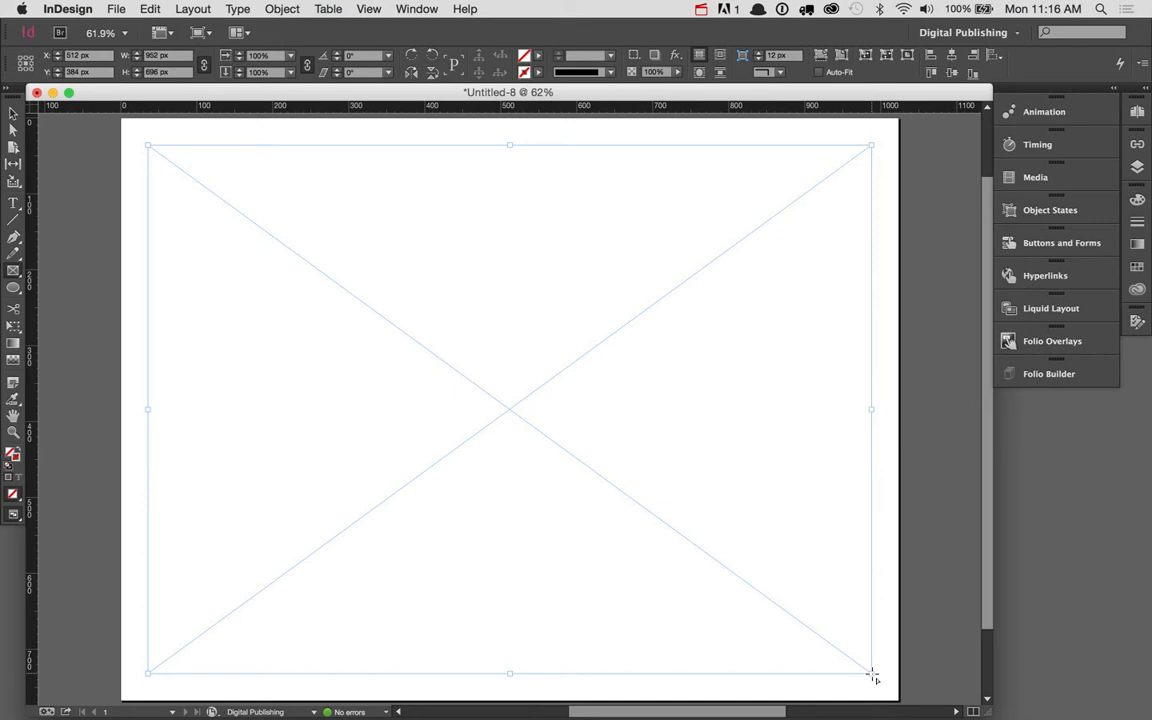
left_click(1056, 344)
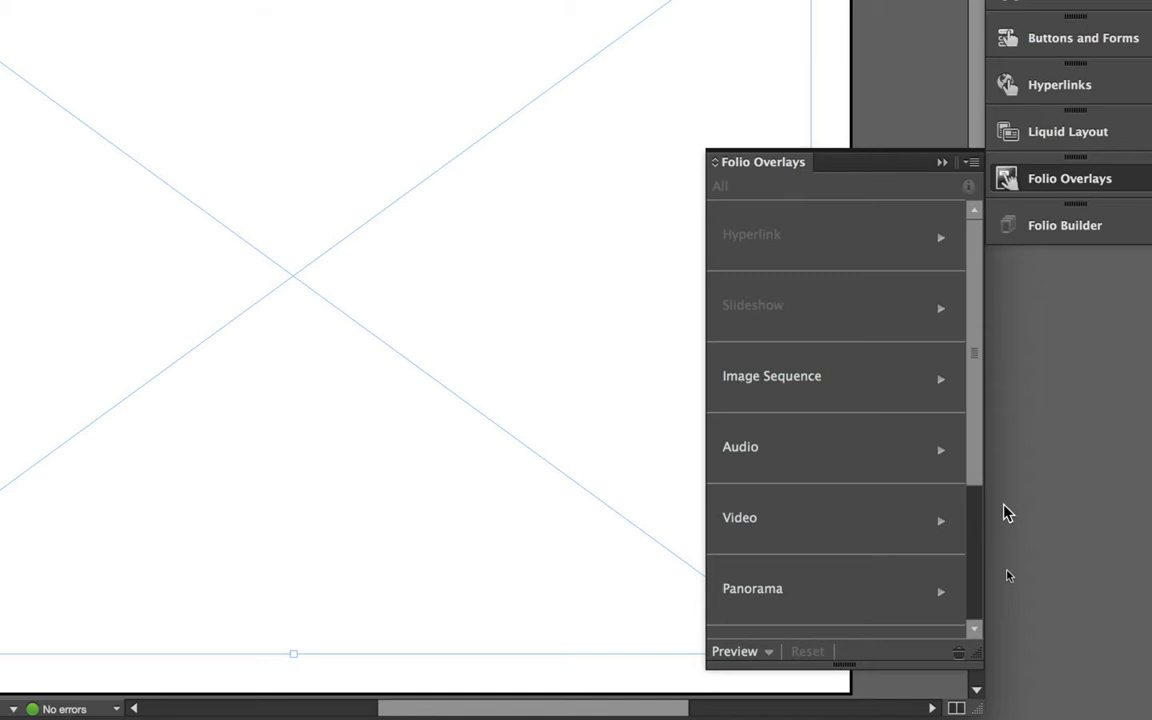
left_click_drag(975, 406, 975, 540)
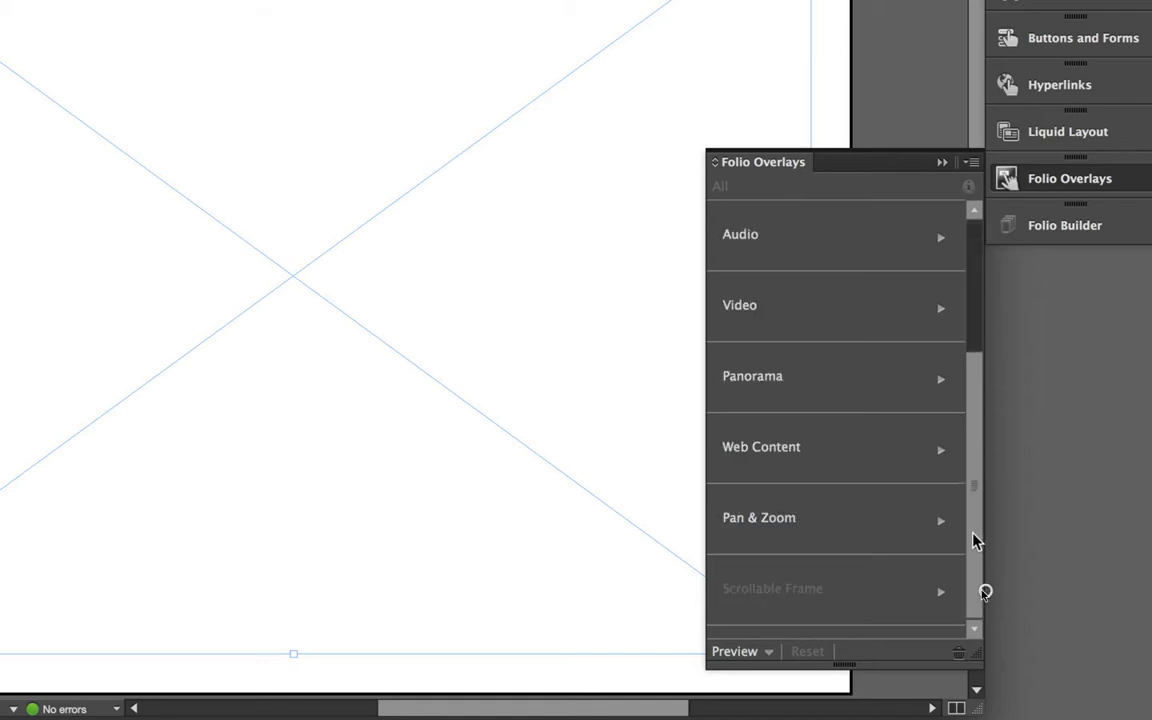
left_click(745, 460)
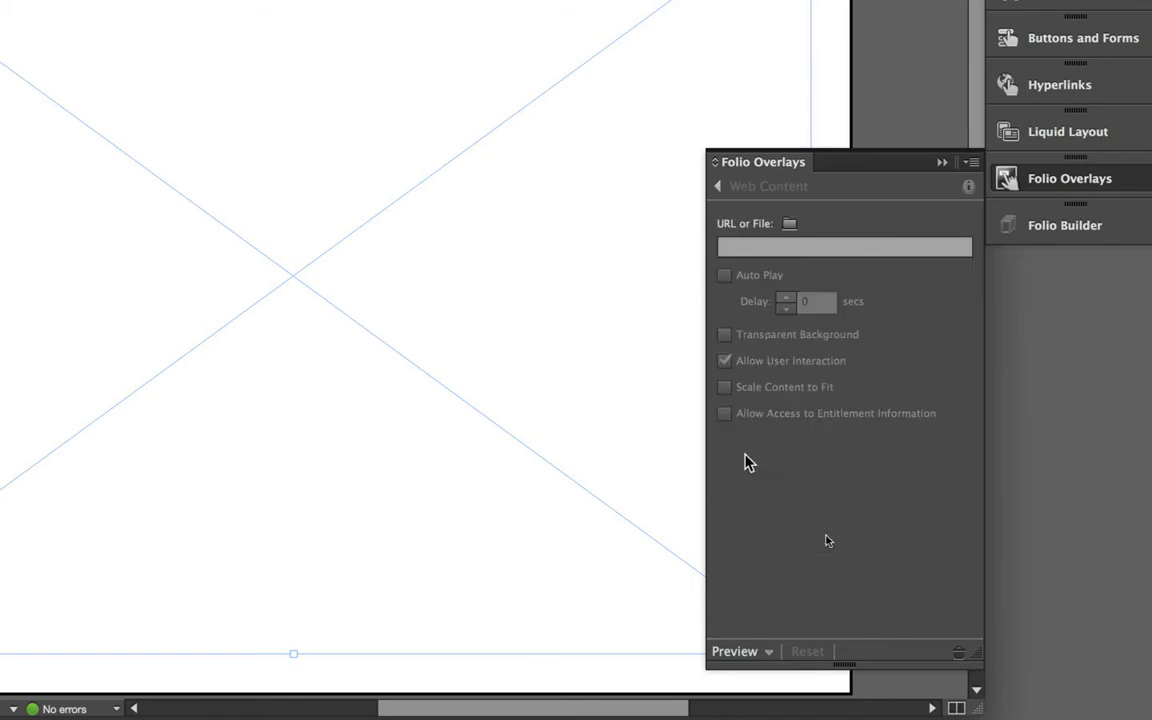
left_click(795, 250)
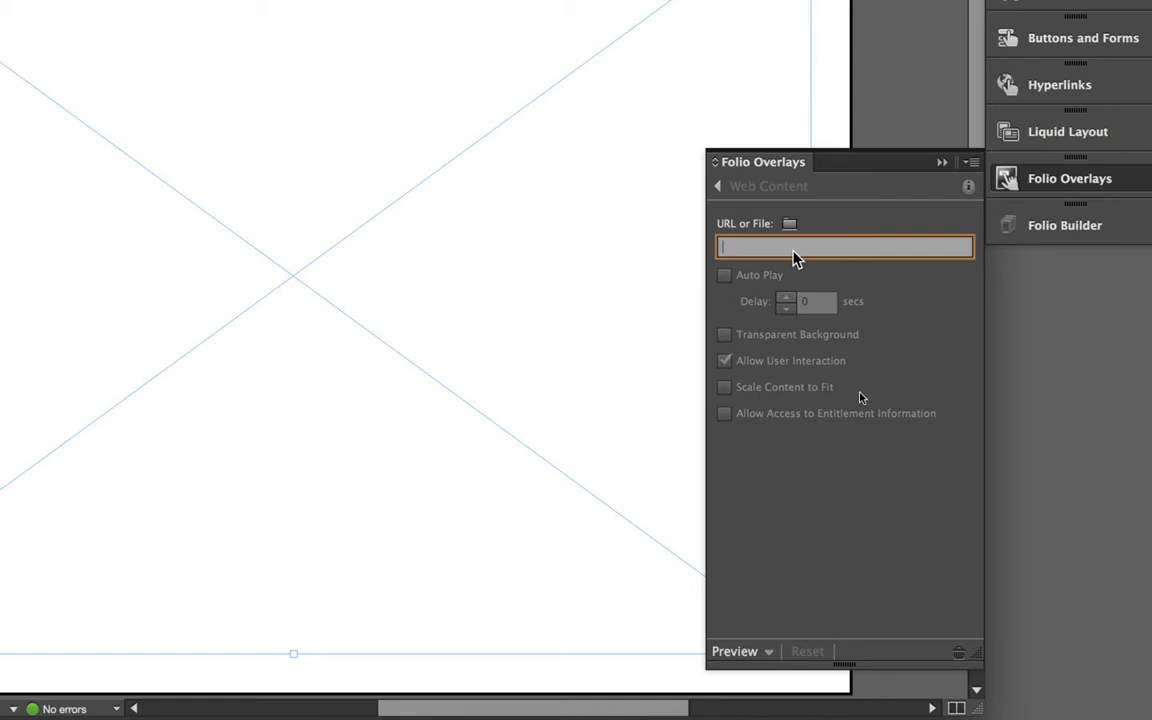
type("http")
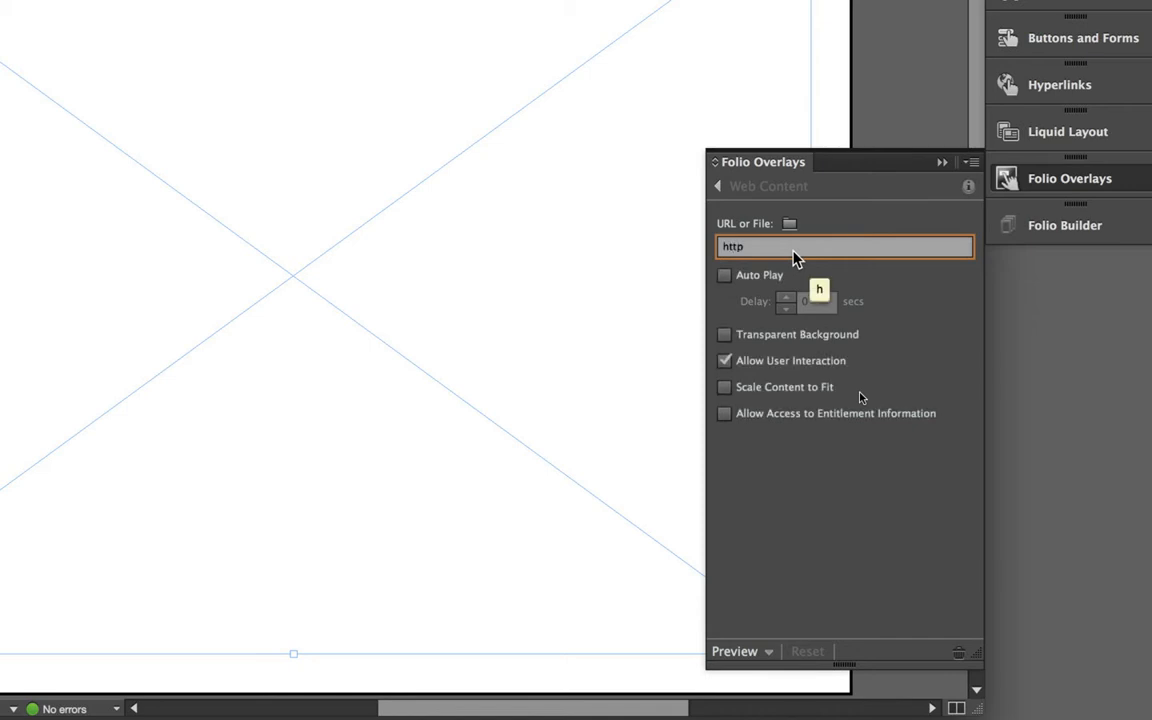
type("://googgl")
key("BackSpace")
key("BackSpace")
type("le.com")
left_click(724, 276)
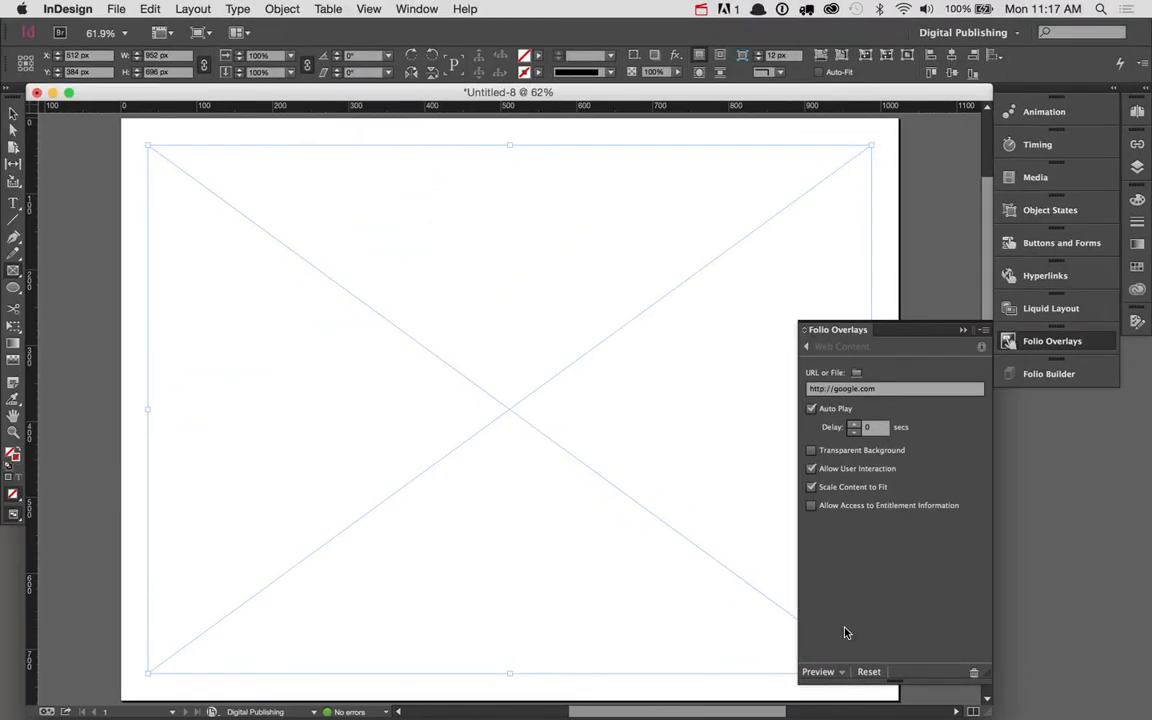
- Preview the web overlay on the desktop, test it with a Google search for "facebook", and close the preview
left_click(828, 681)
left_click(835, 686)
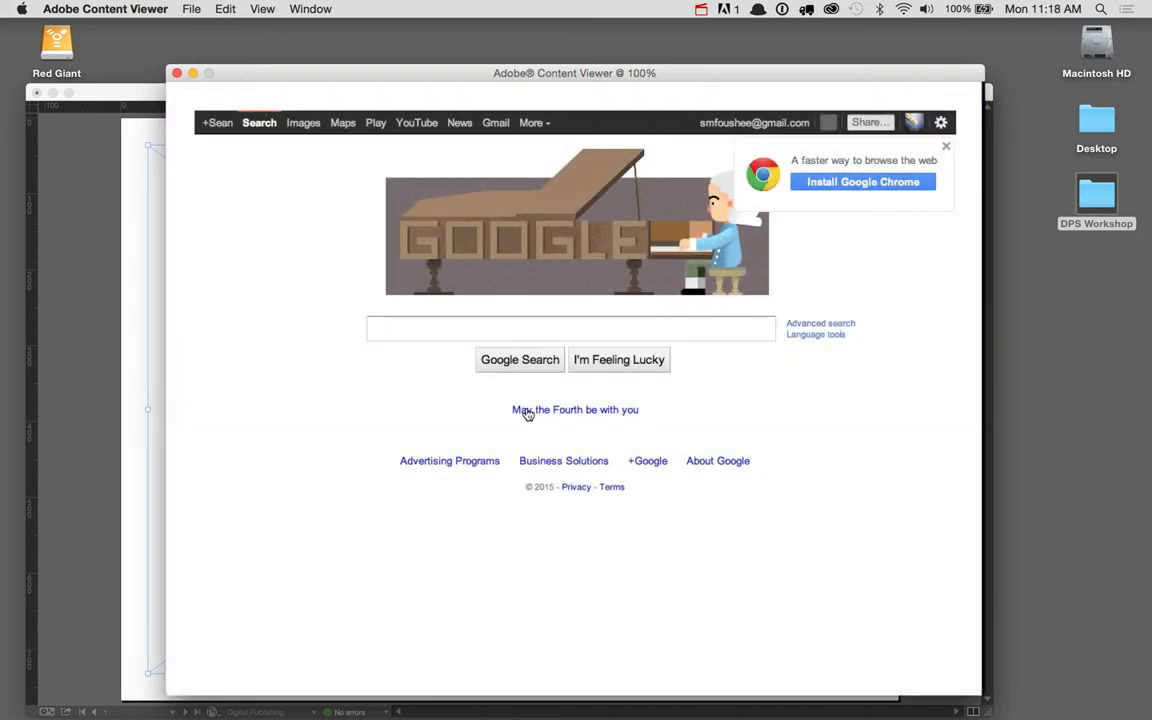
left_click(393, 329)
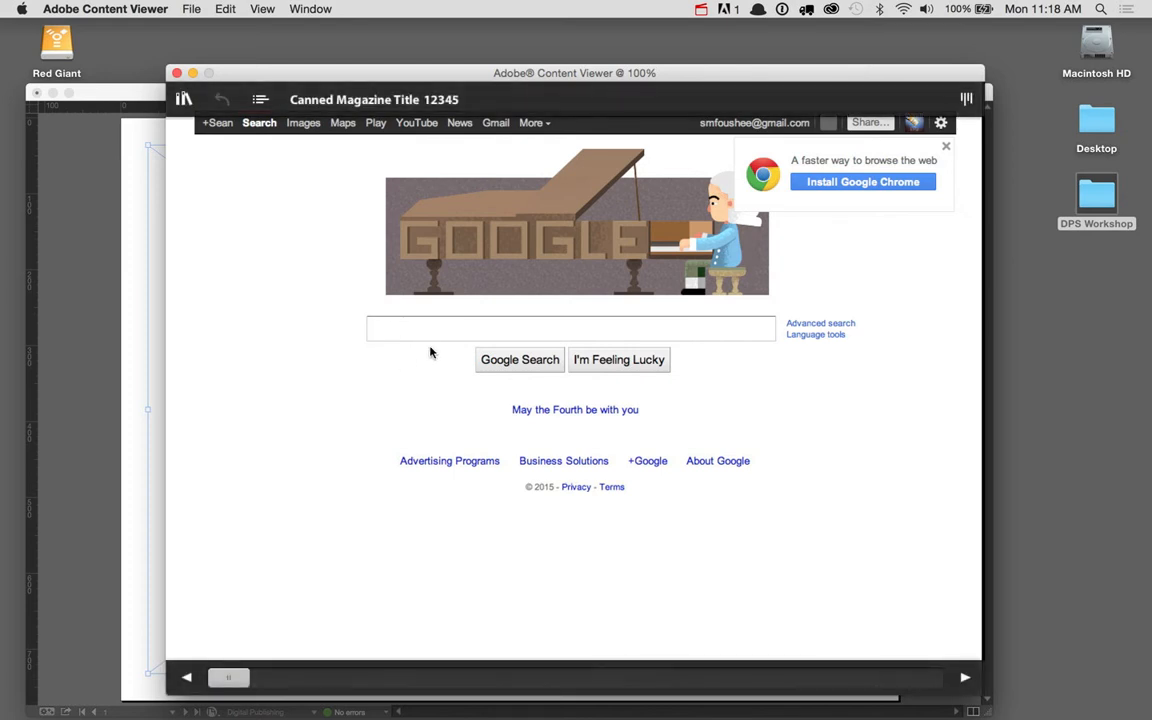
type("f")
type("acebook")
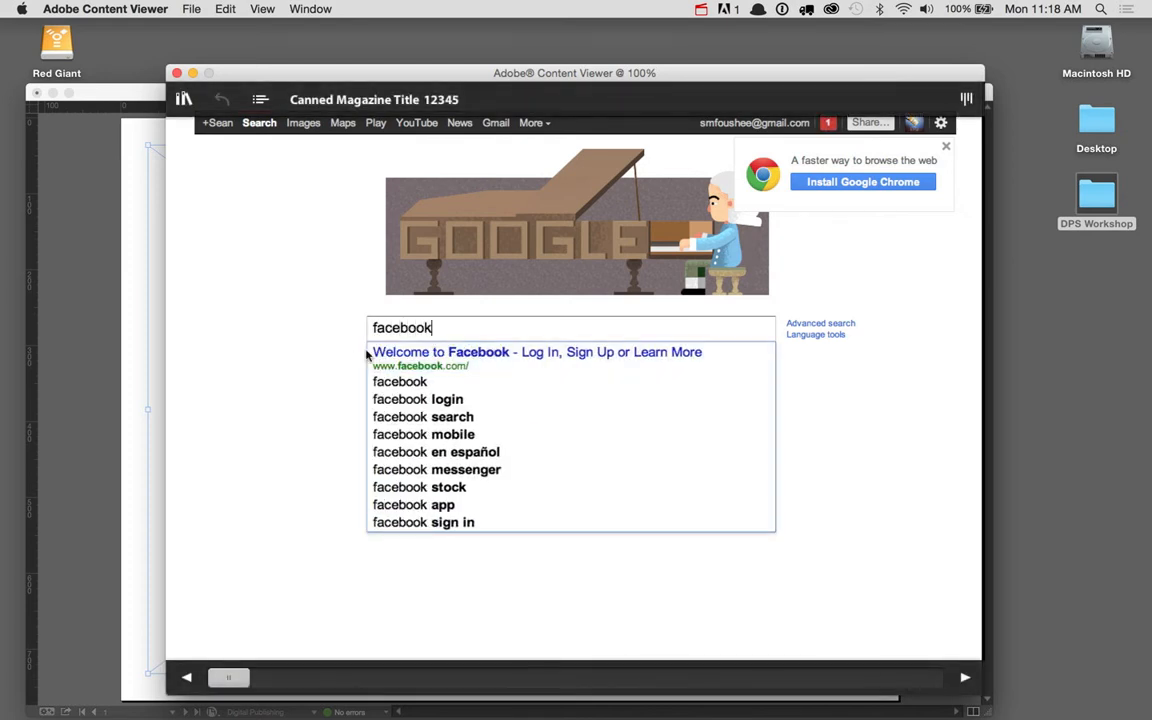
key("Return")
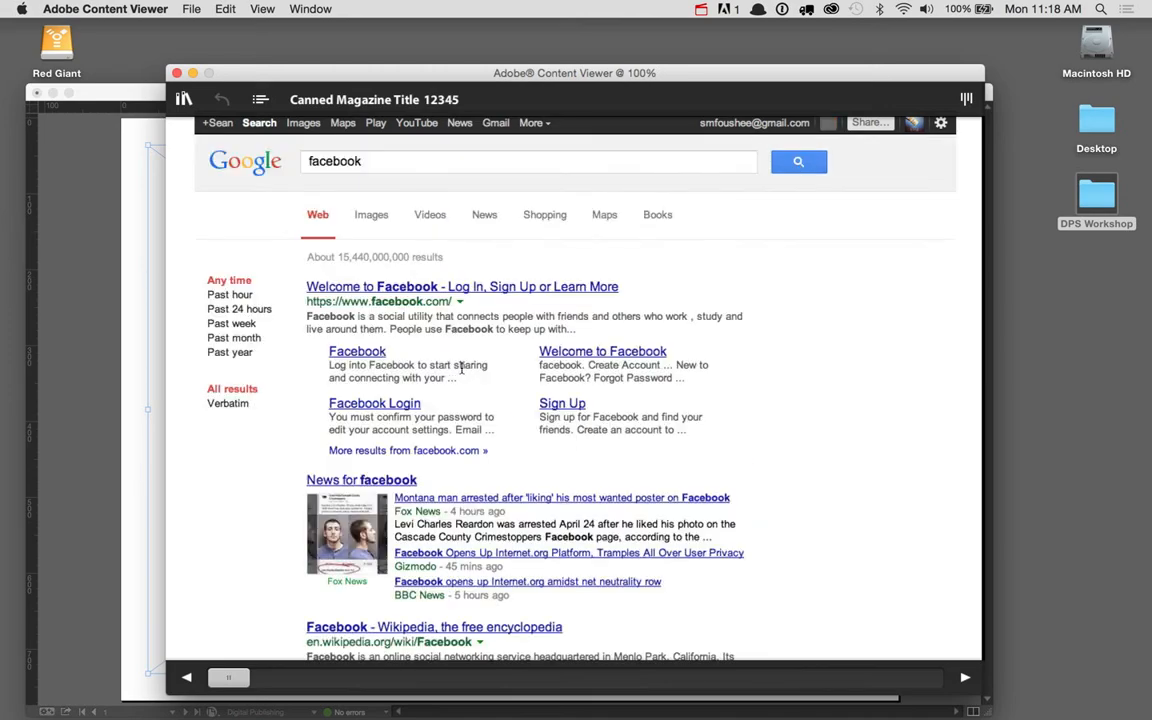
scroll(472, 387, "down", 8)
scroll(472, 387, "up", 8)
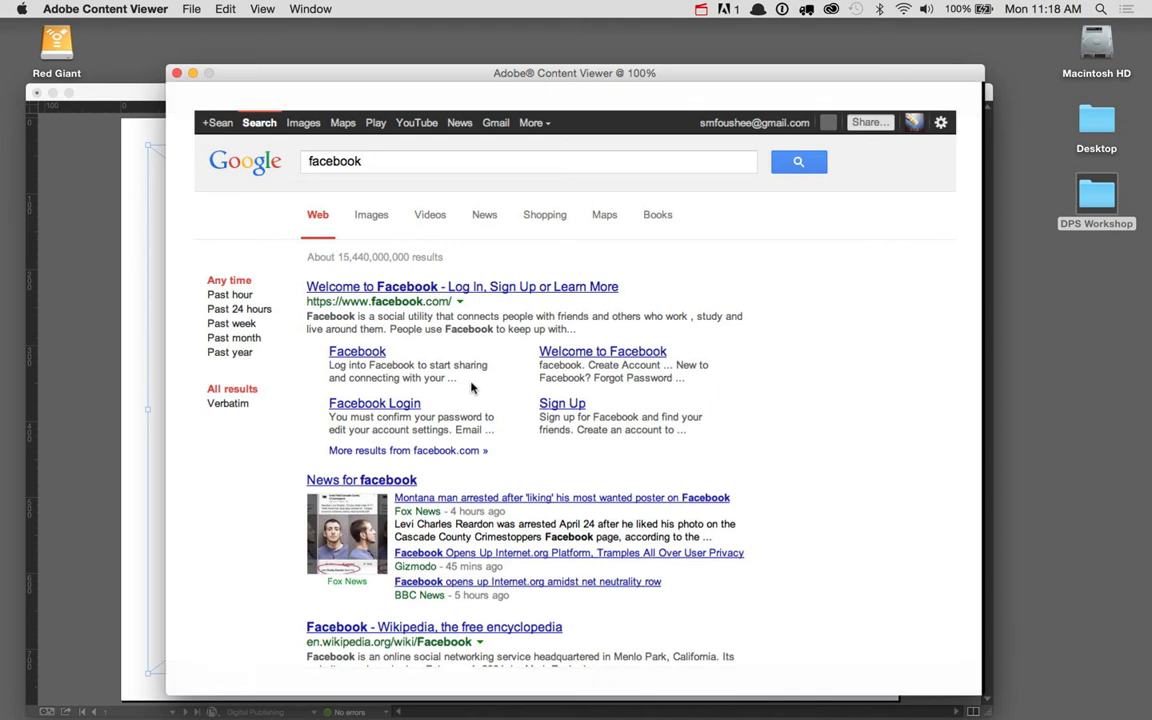
left_click(177, 73)
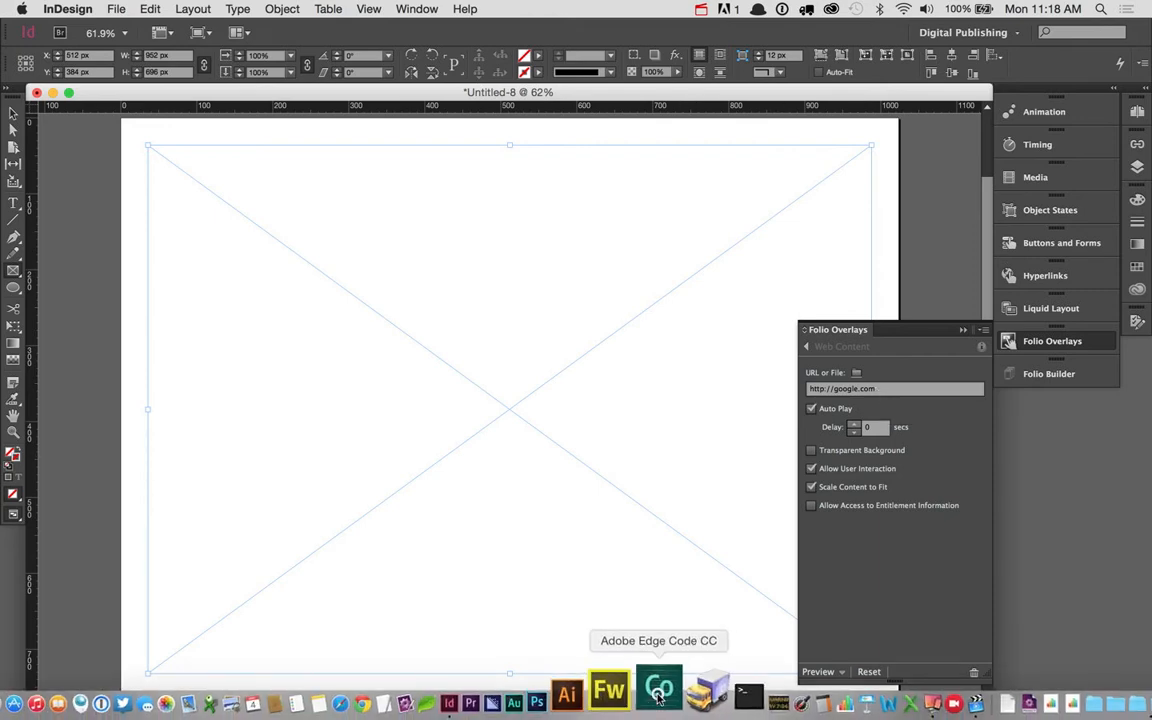
- Switch to Adobe Edge Code CC, create a new blank file and enlarge the editor text
left_click(658, 690)
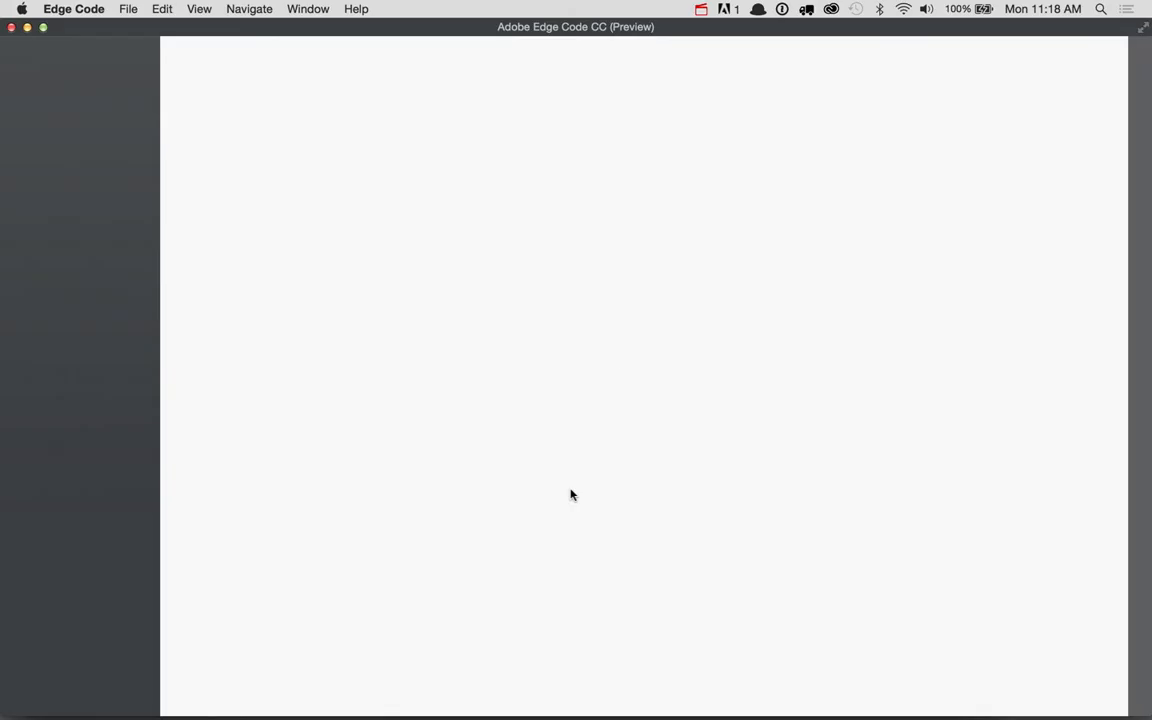
key("super+n")
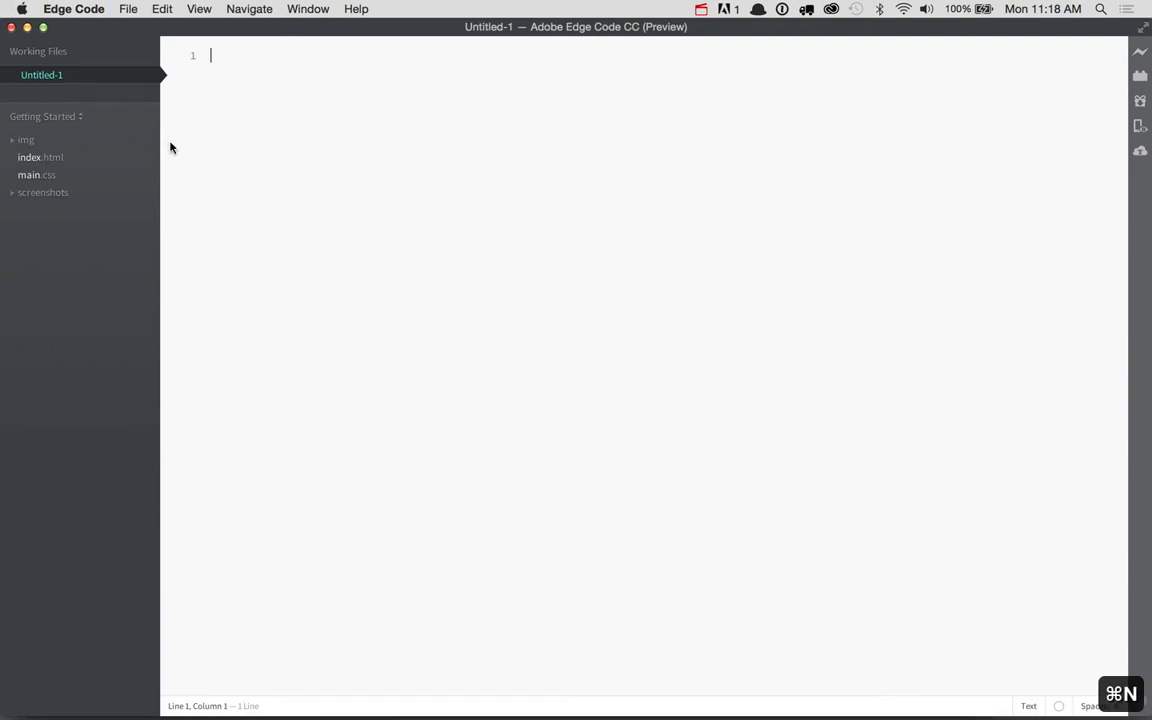
key("super+equal")
key("super+equal")
key("super+equal")
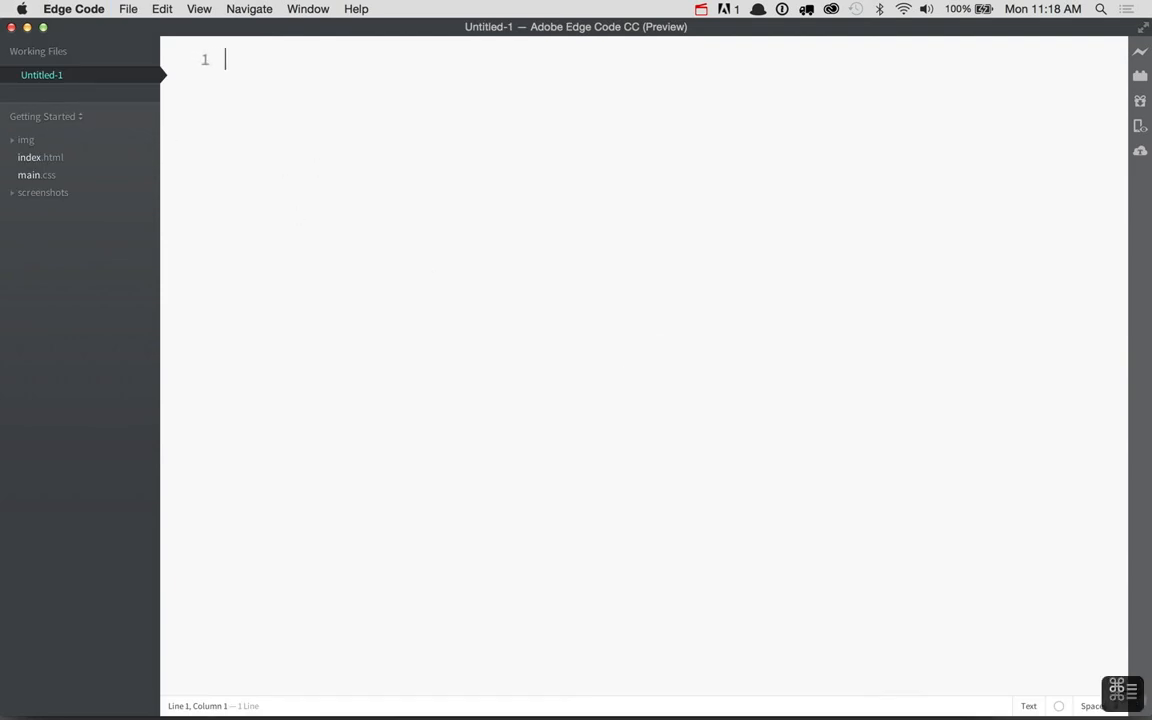
key("super+equal")
- Write the <!doctype html> declaration, the <html lang="en"> tag and an opening <head> tag followed by a blank line
type("<!d")
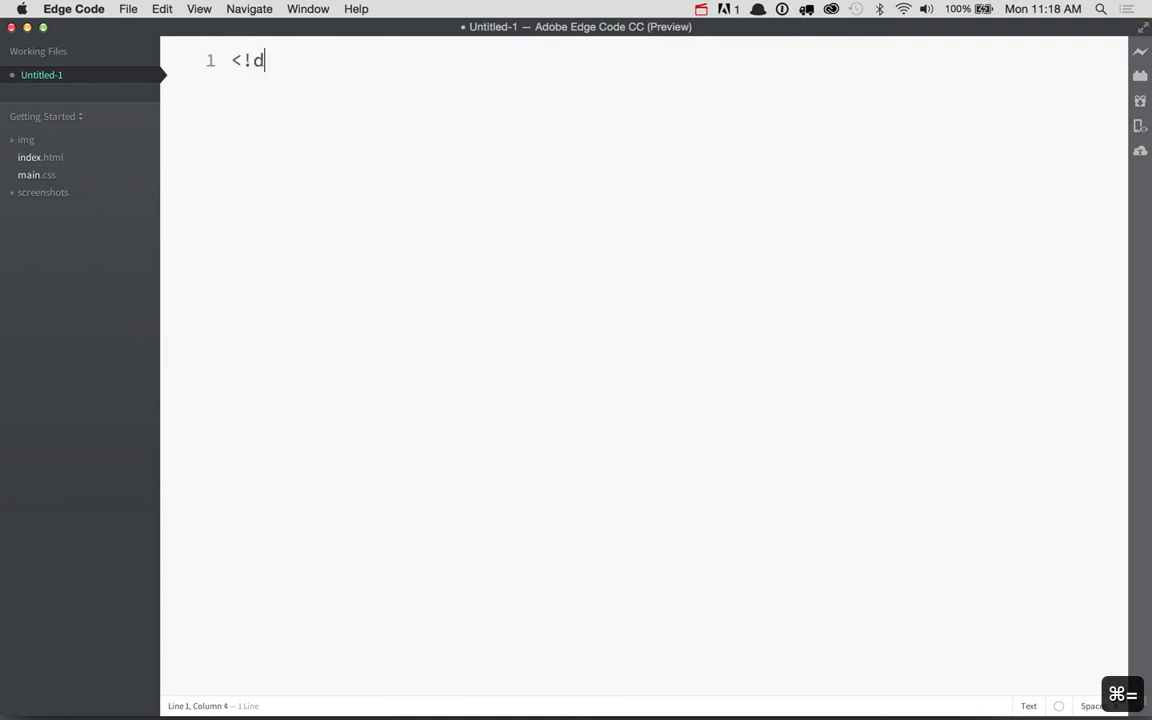
type("octype html>")
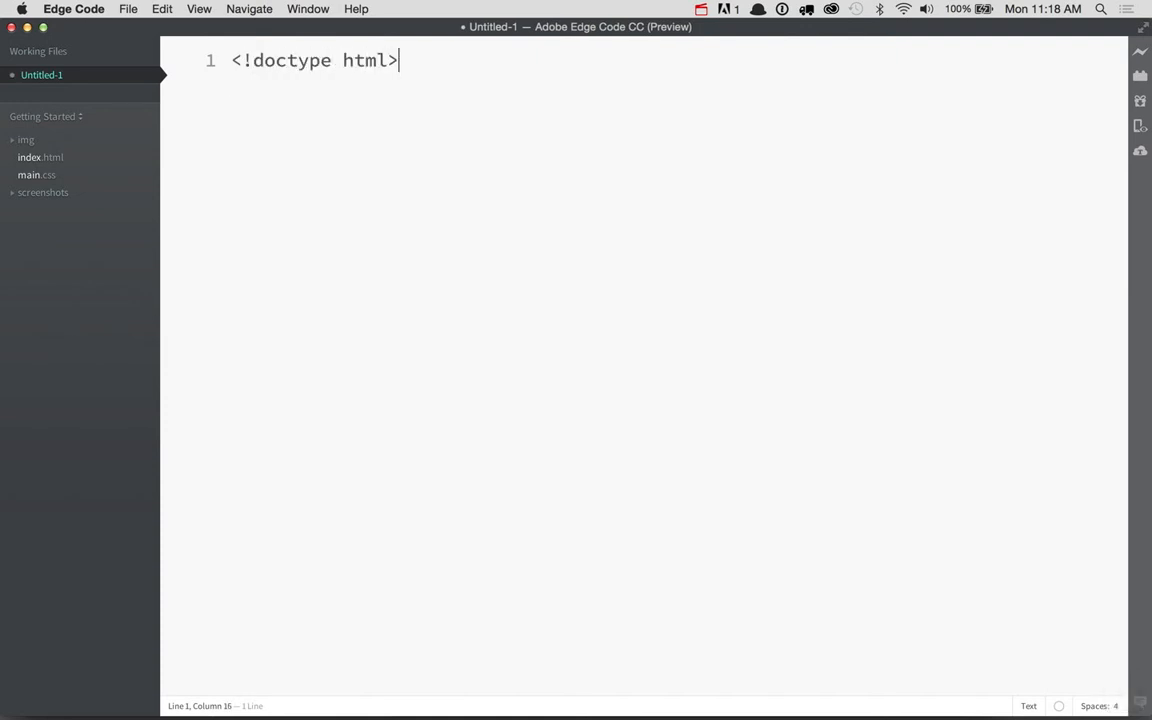
key("Return")
type("<html lang")
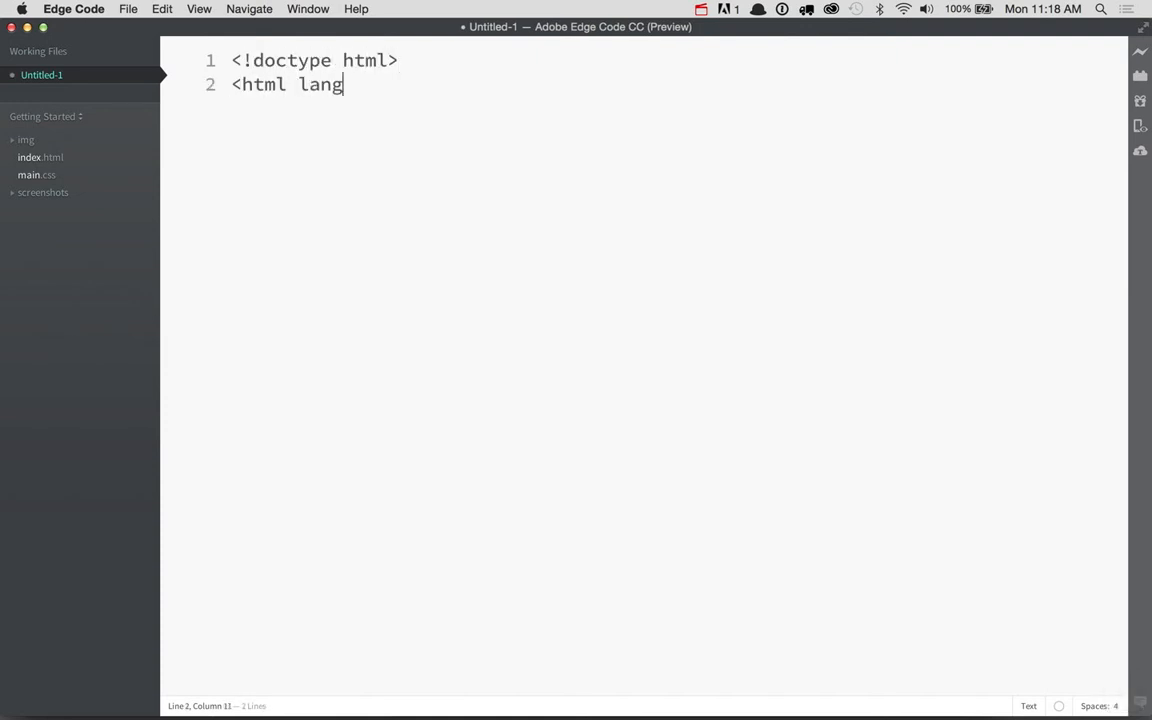
type("=\"en\">")
key("Return")
type("<head>")
key("Return")
key("Return")
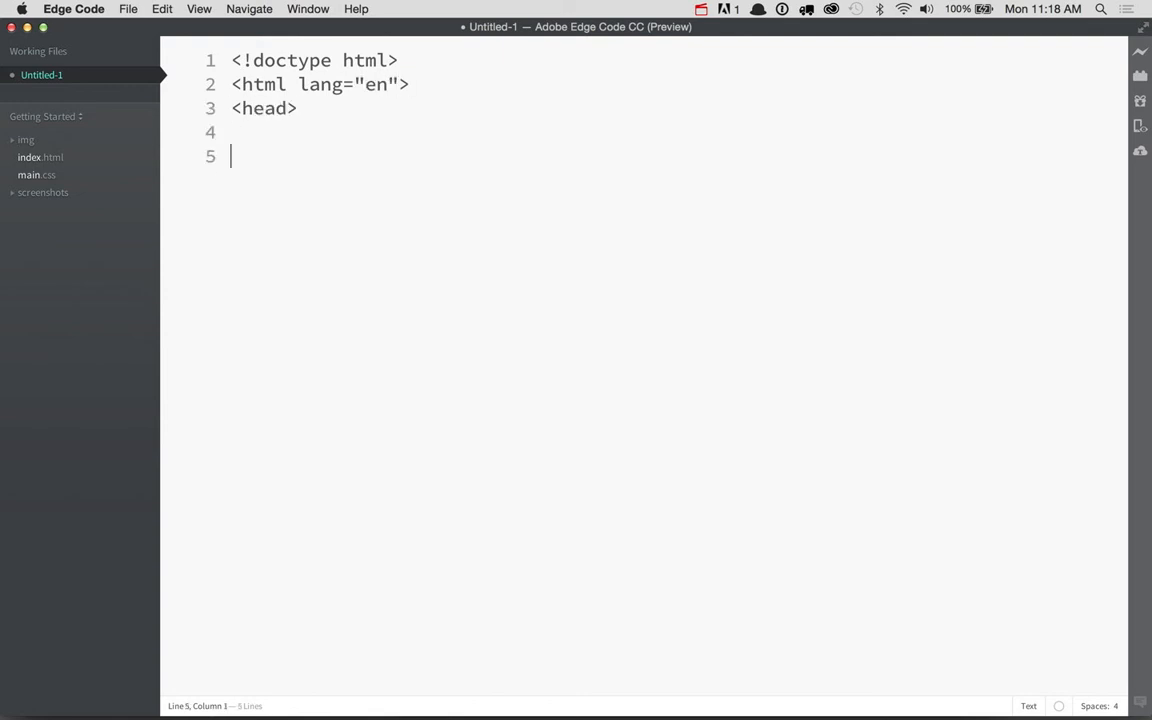
- Close the head section, add an empty <body></body> block and end the file with </html>
type("</head>")
key("Return")
type("<body>")
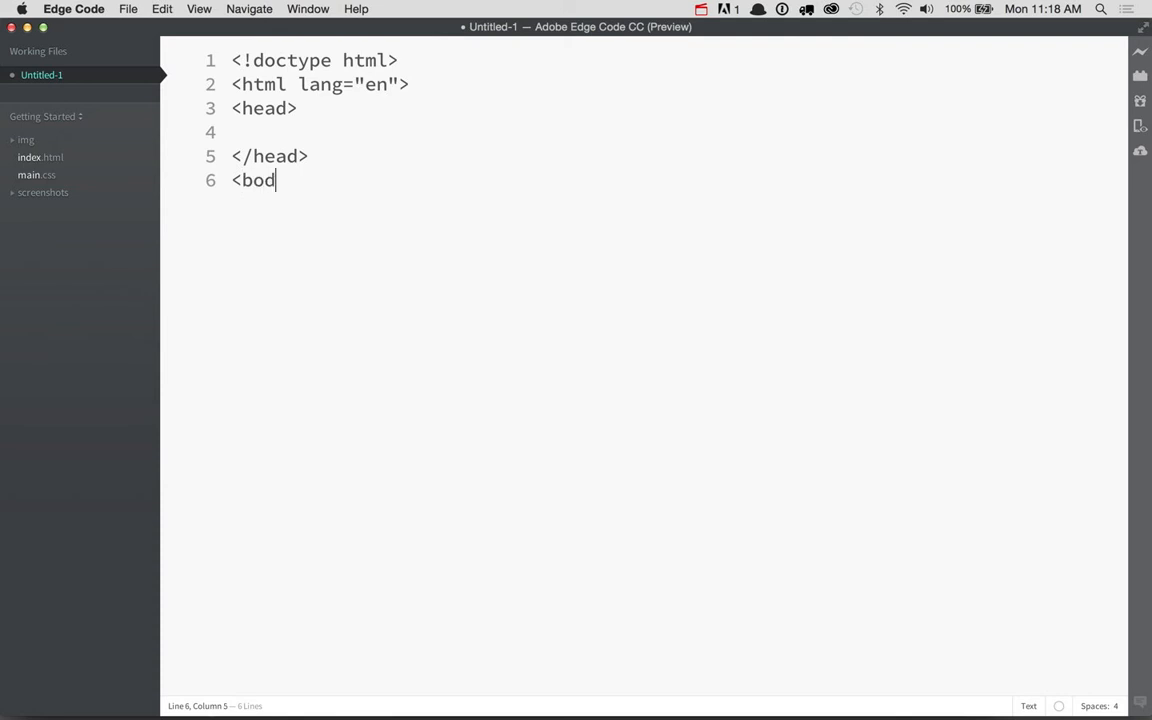
key("Return")
key("Return")
type("</body>")
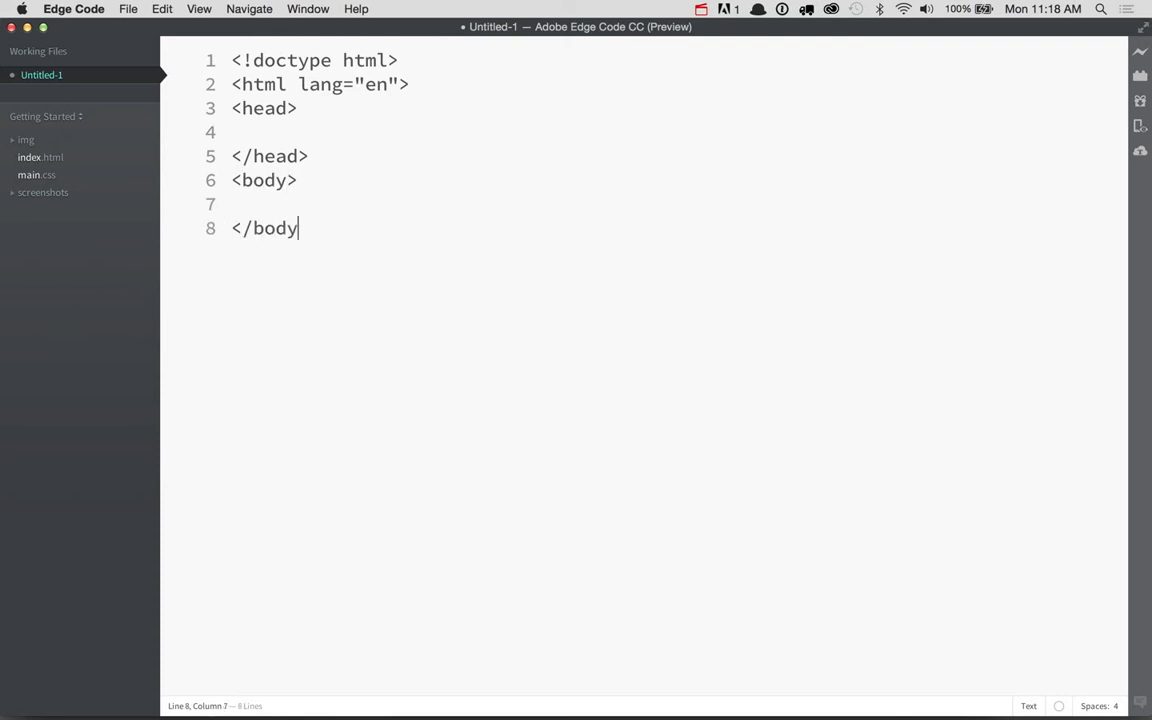
key("Return")
type("</htmnl")
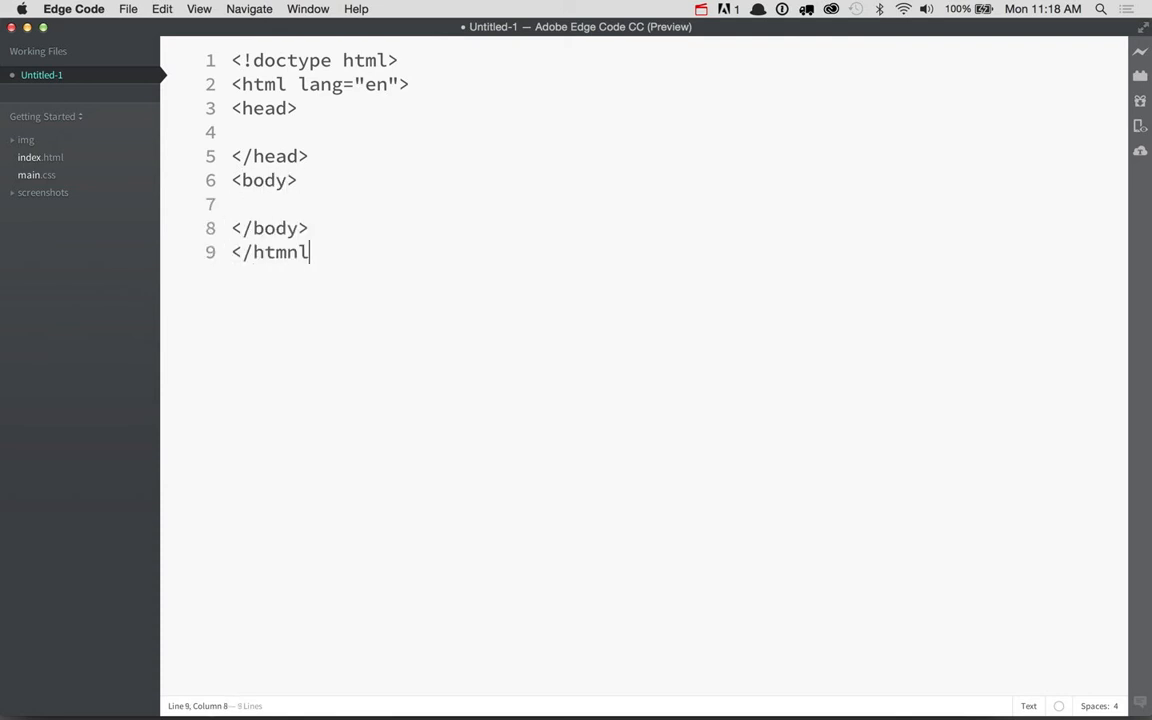
key("BackSpace")
key("BackSpace")
type("l>")
- Add the tag <meta charset="utf-8"> indented inside the head section
key("Up")
key("Up")
key("Up")
key("Up")
key("Up")
key("Tab")
type("<meta c")
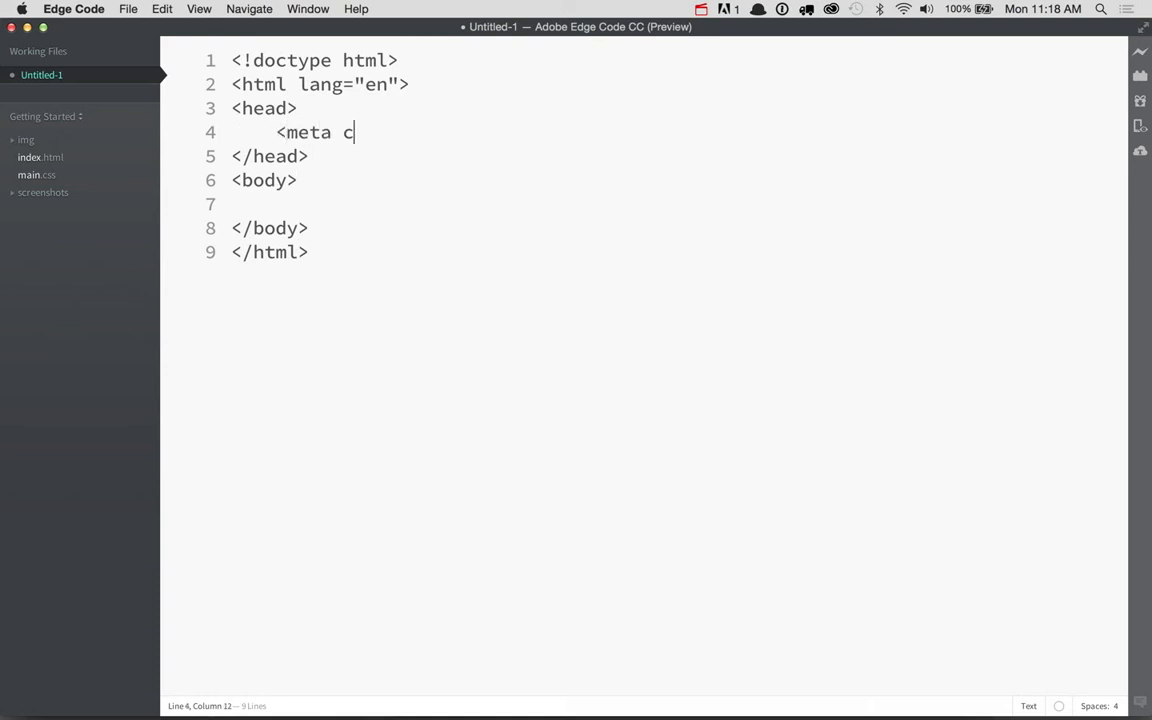
type("harset=\"ur")
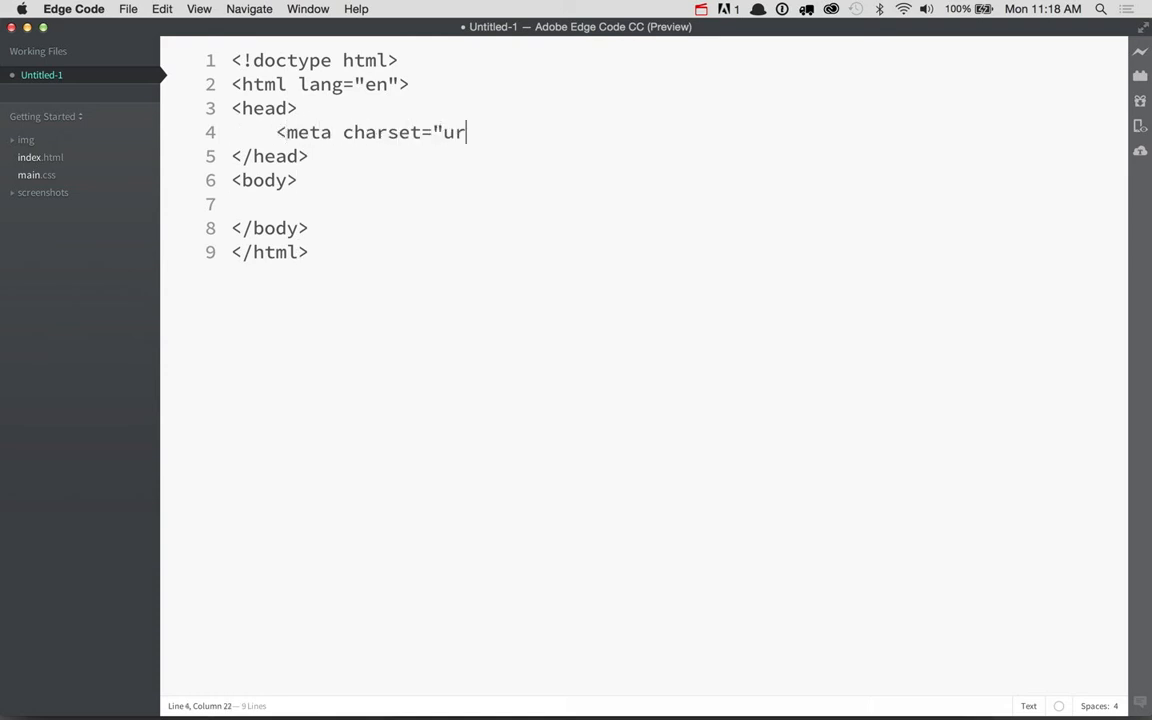
key("BackSpace")
type("t-")
key("BackSpace")
type("f-8\">")
key("Return")
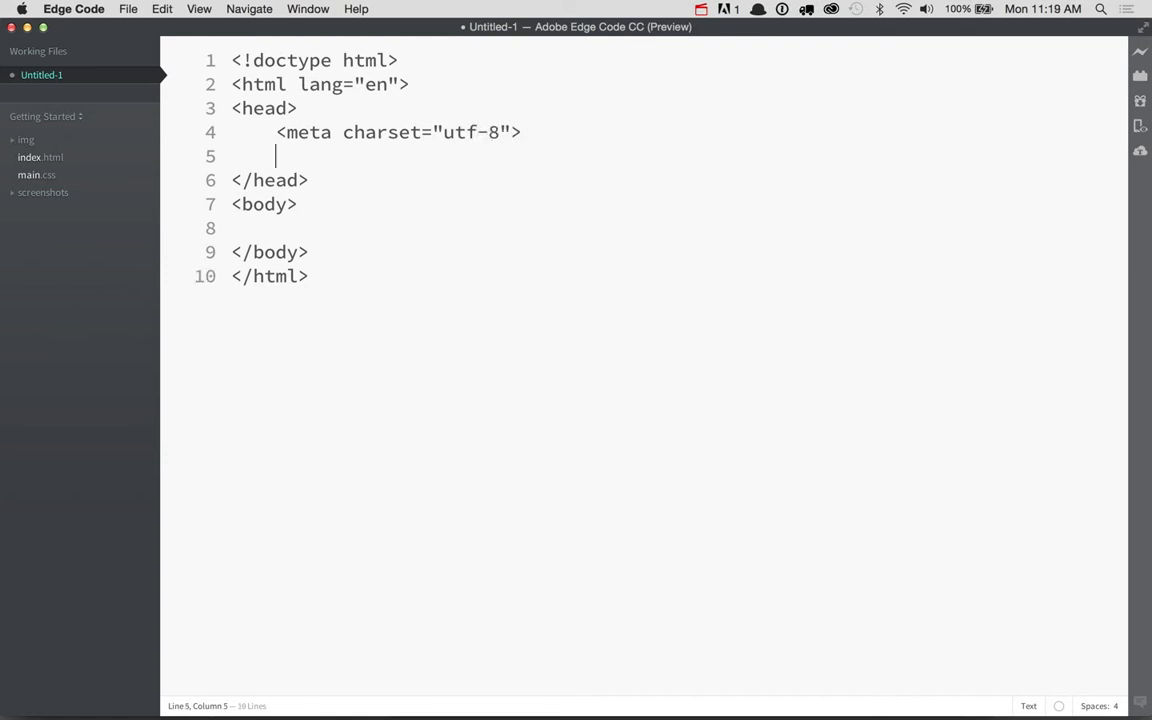
- Add the page title "Test HTML for DPS" in title tags below the meta tag
type("<title>Test HTML")
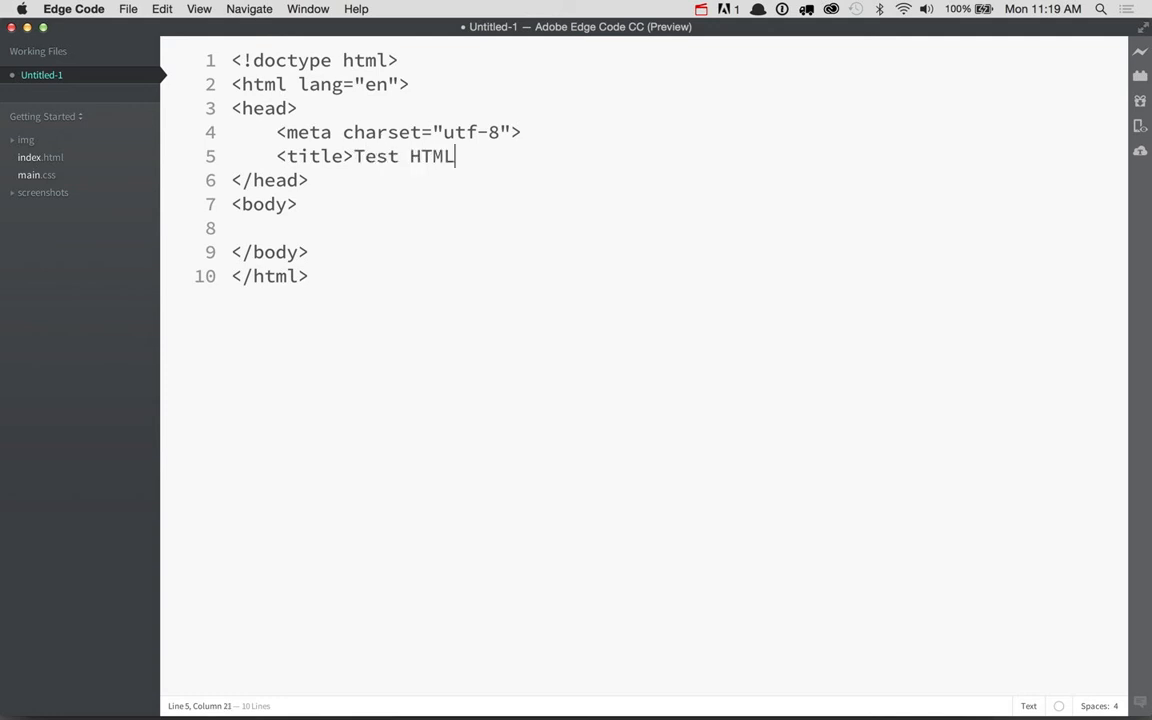
type(" for DPS</title>")
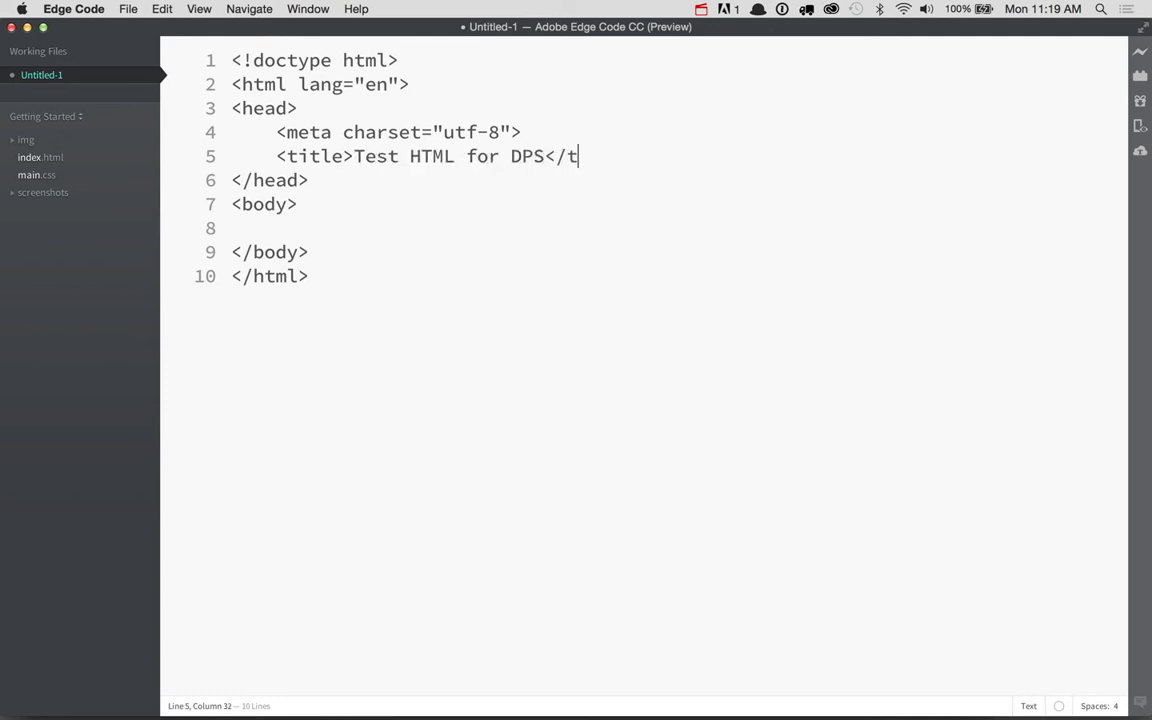
key("Down")
key("Down")
key("Up")
key("Up")
- Add an empty <style></style> block with a blank line inside it below the title in the head section
key("Return")
type("<sy")
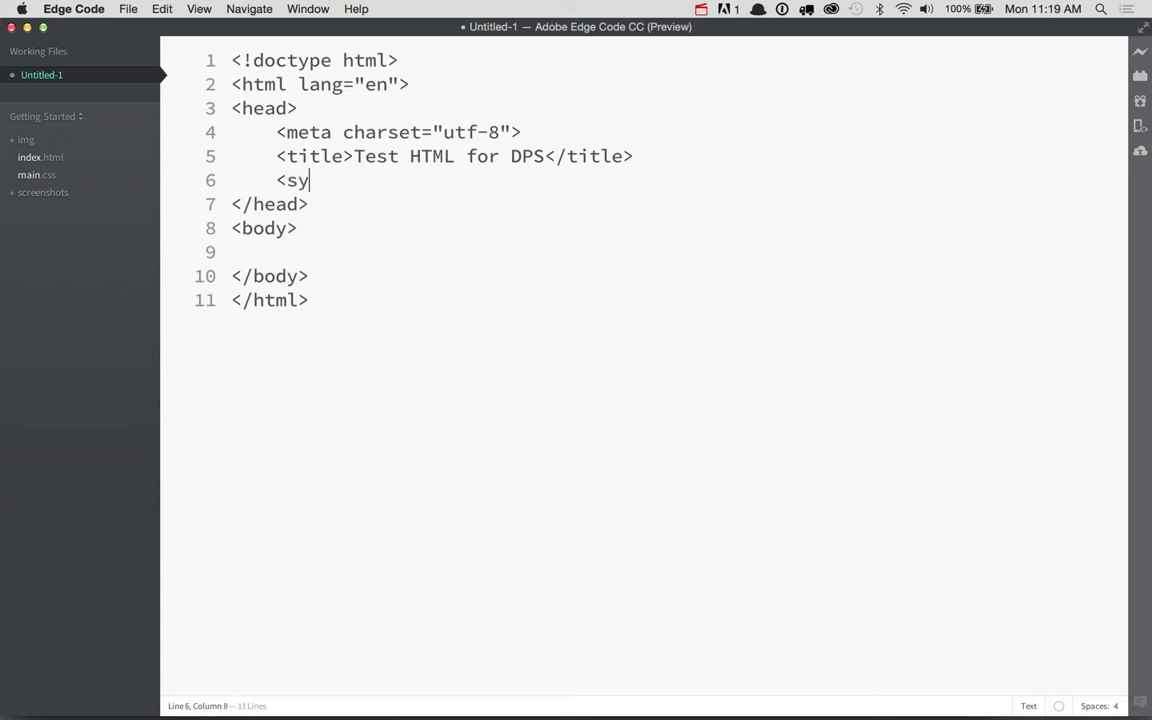
key("BackSpace")
type("tyle>")
key("Return")
key("Return")
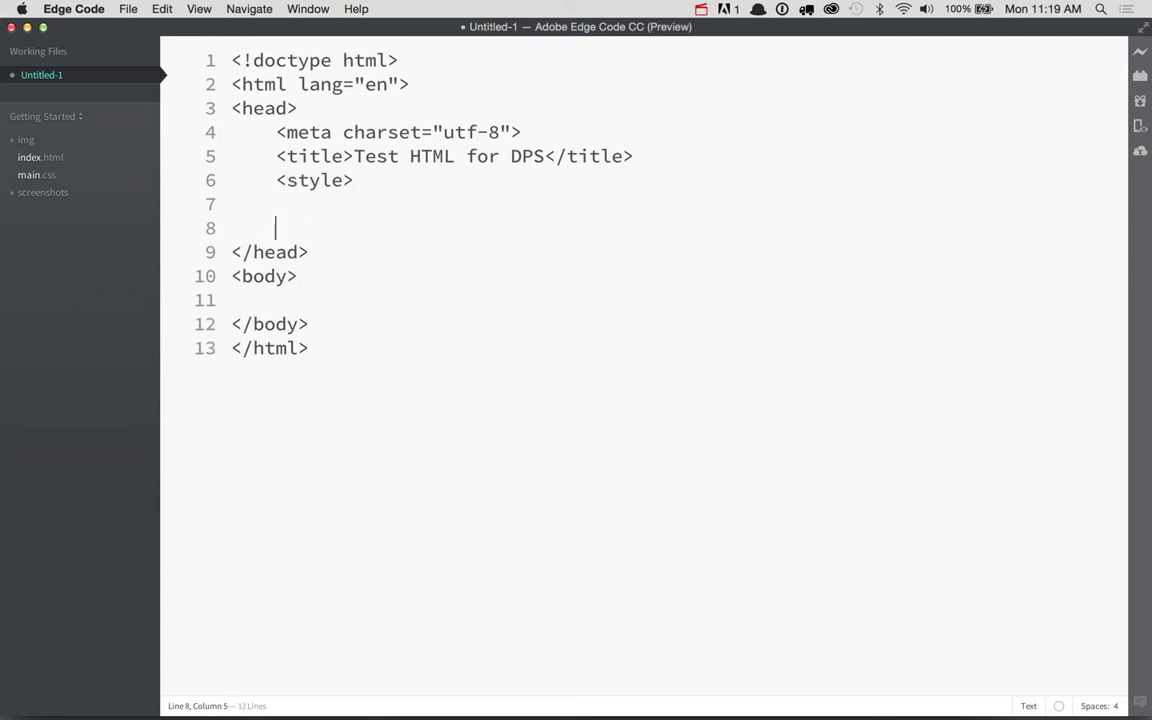
type("</style>")
- Save the file to the Desktop as webcontent.html
key("super+s")
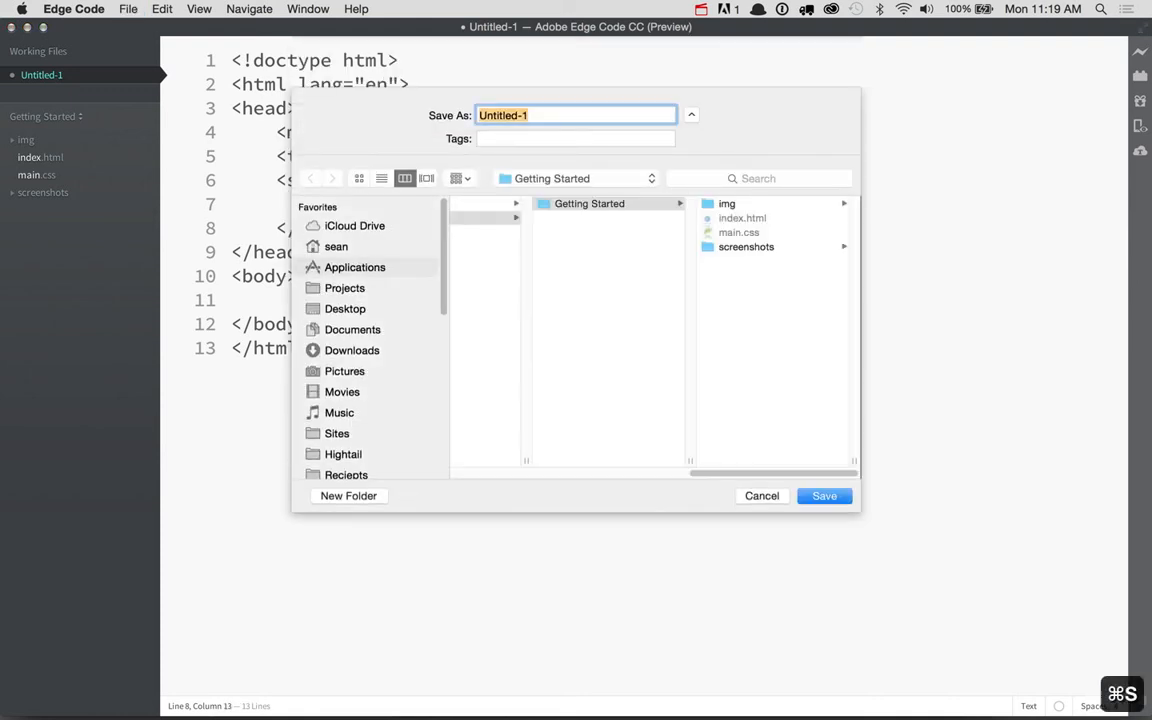
key("super+d")
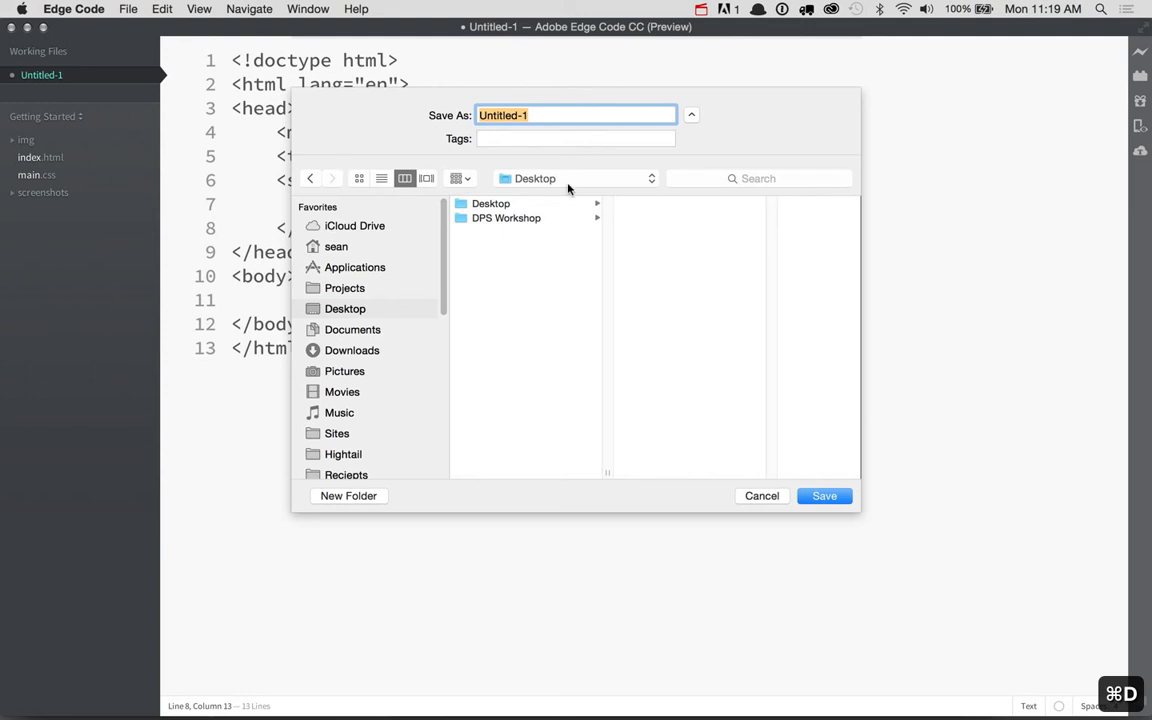
type("webcontent.html")
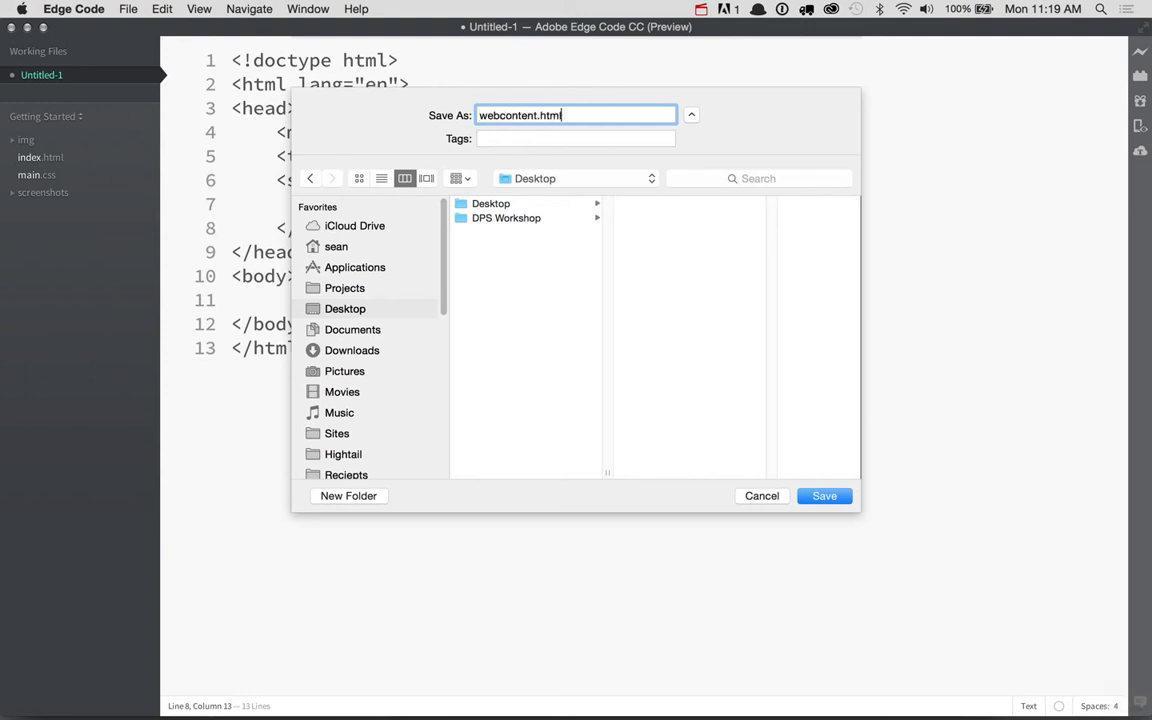
key("Return")
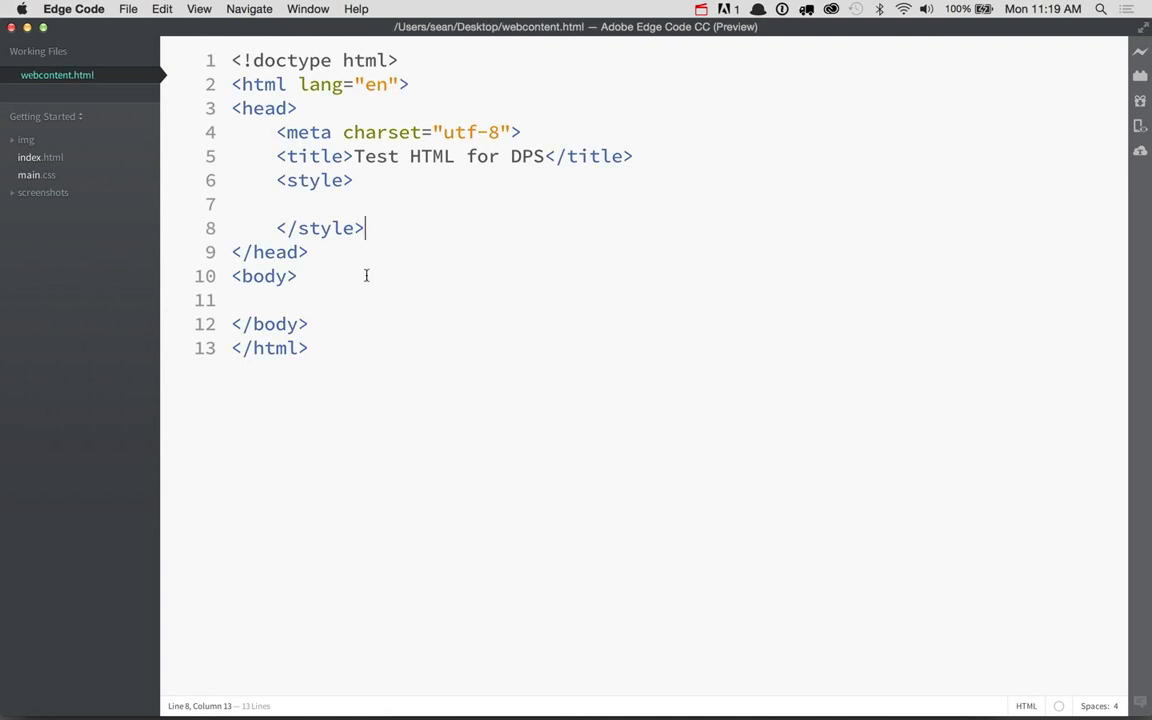
- Add an indented h1 heading reading "This is DPS!" inside the body
left_click(339, 296)
key("Tab")
type("<h1")
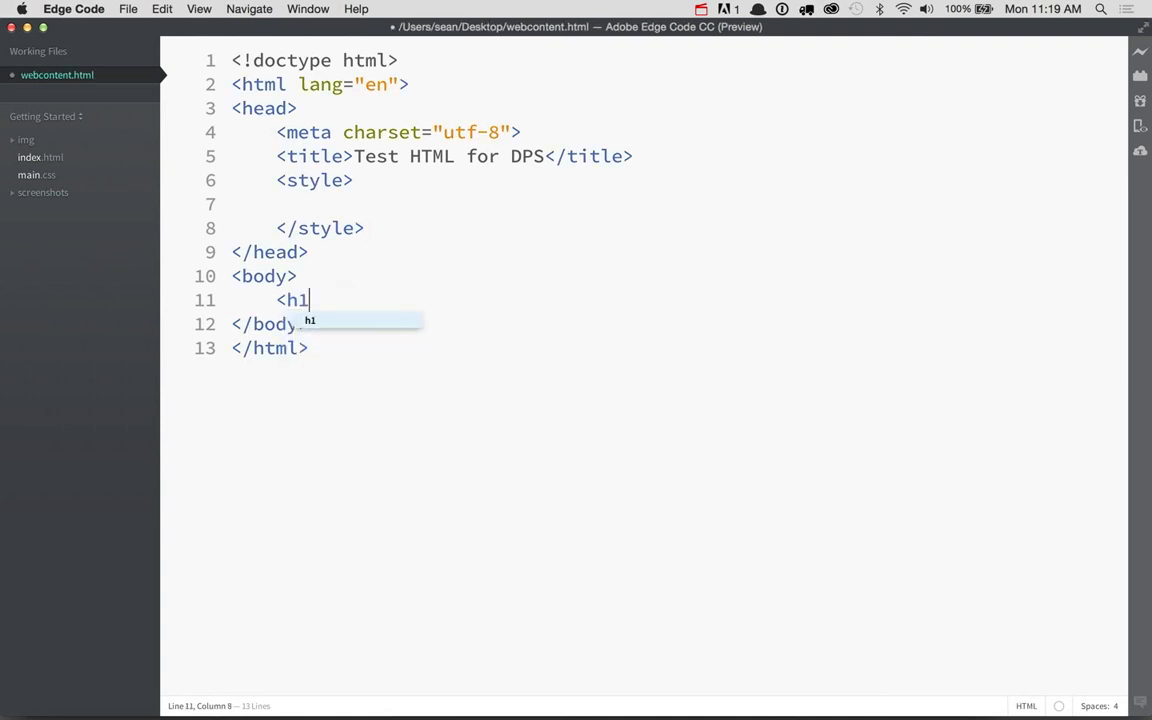
type(">This is DPS")
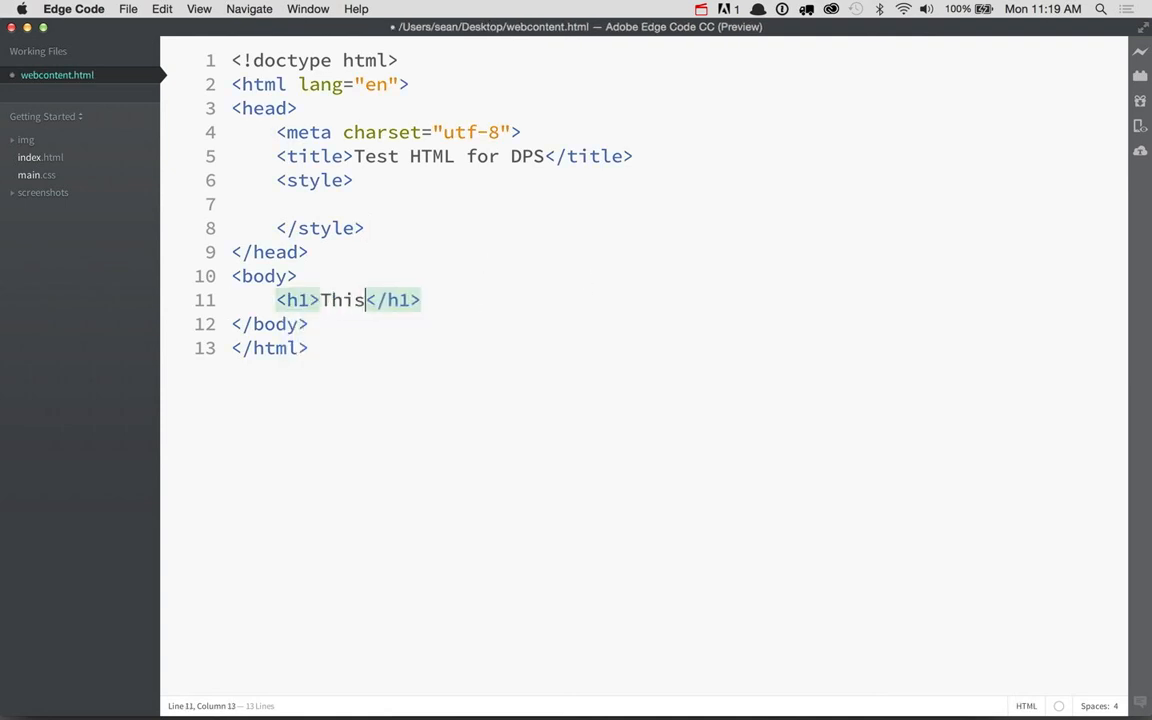
type("!")
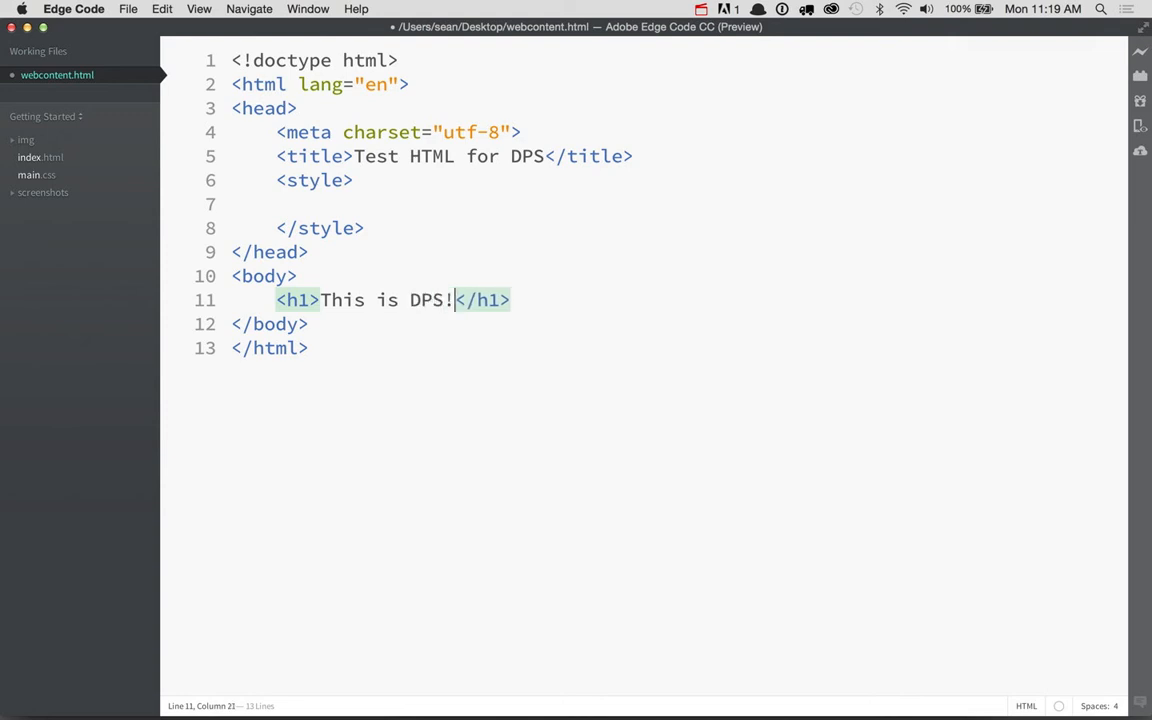
- Add a paragraph block below the heading with the text "DPS tools for InDesign are fantastic!" on its own indented line
key("super+Right")
key("Return")
type("<")
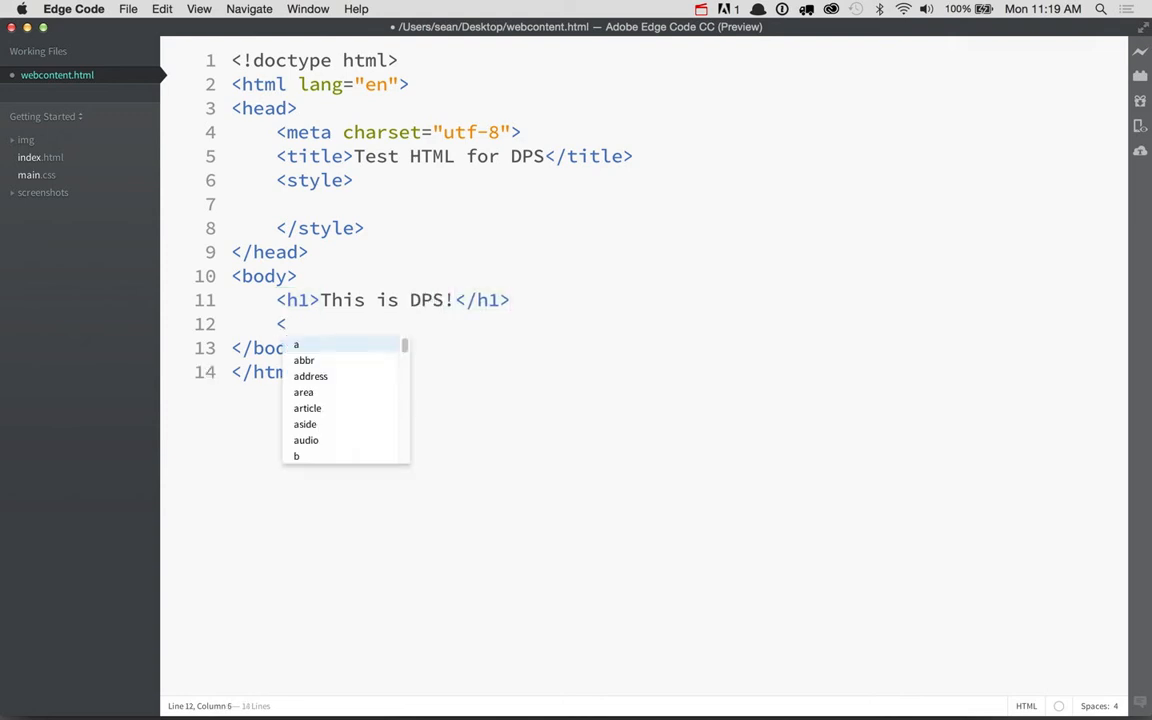
type("p>")
key("Return")
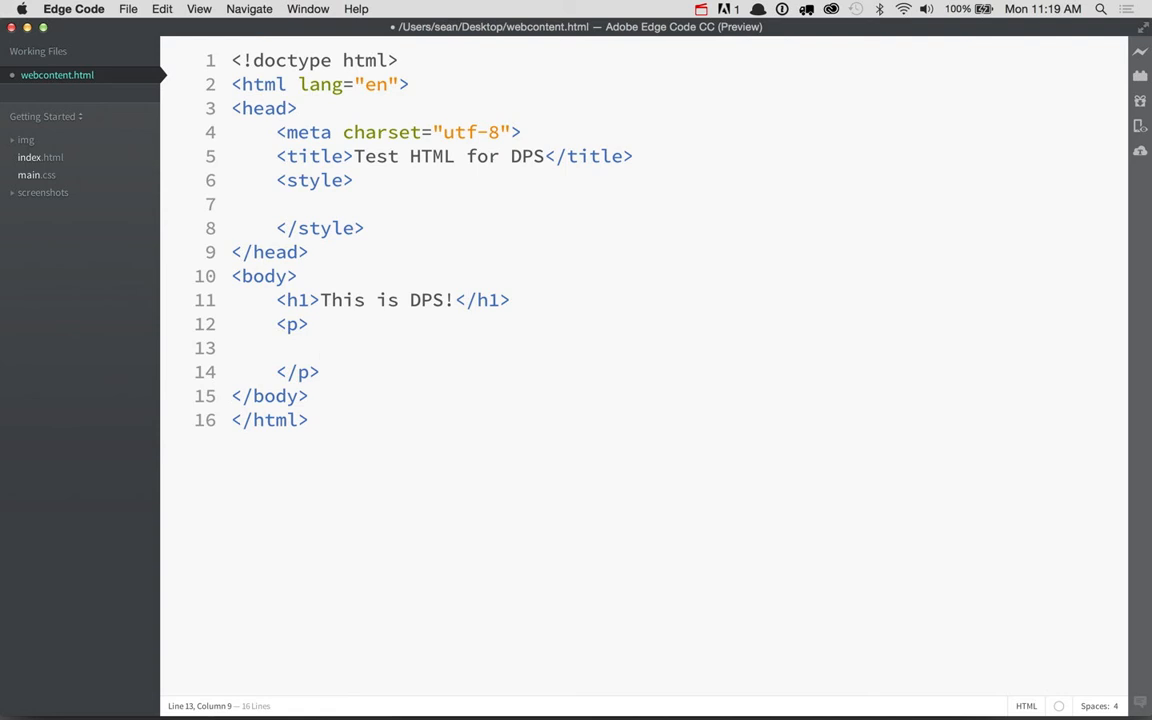
type("DPS tp")
key("BackSpace")
type("ools")
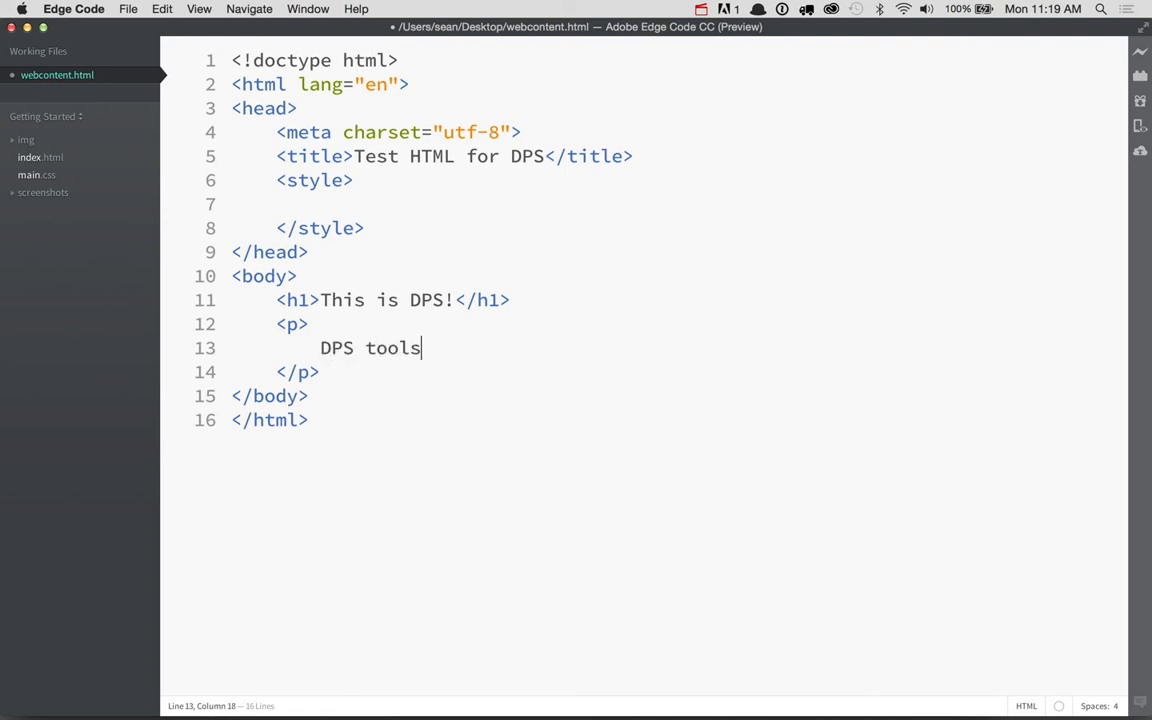
type(" for InDesign a")
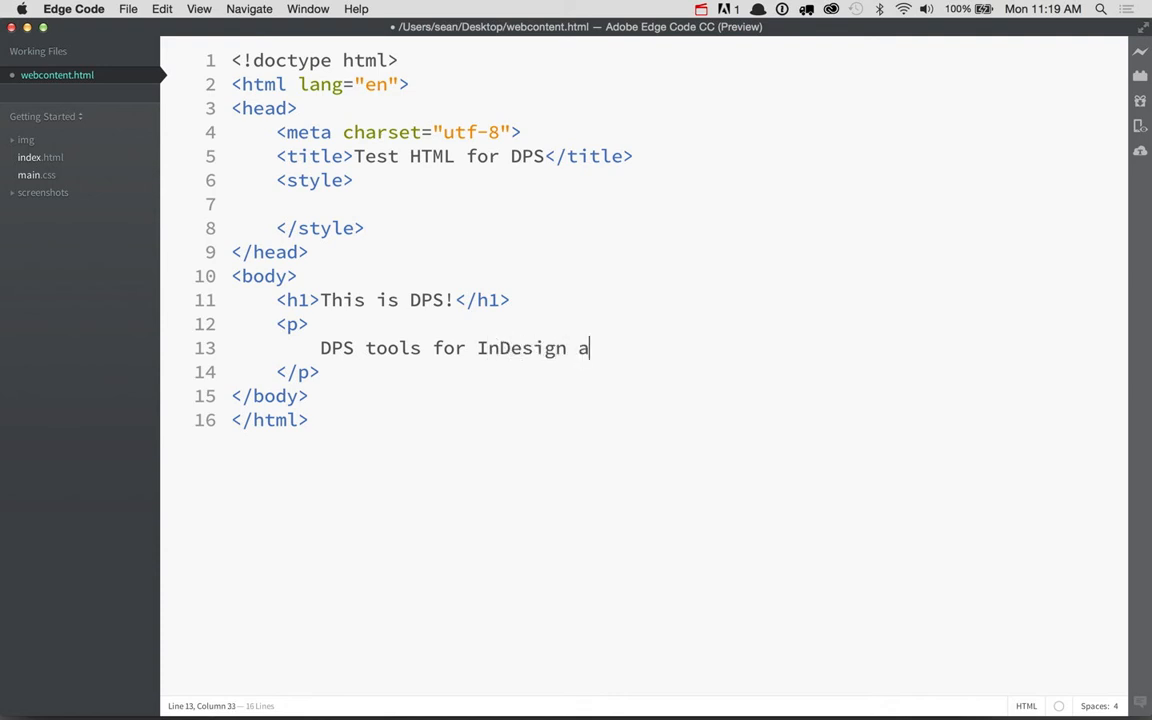
type("re fanta")
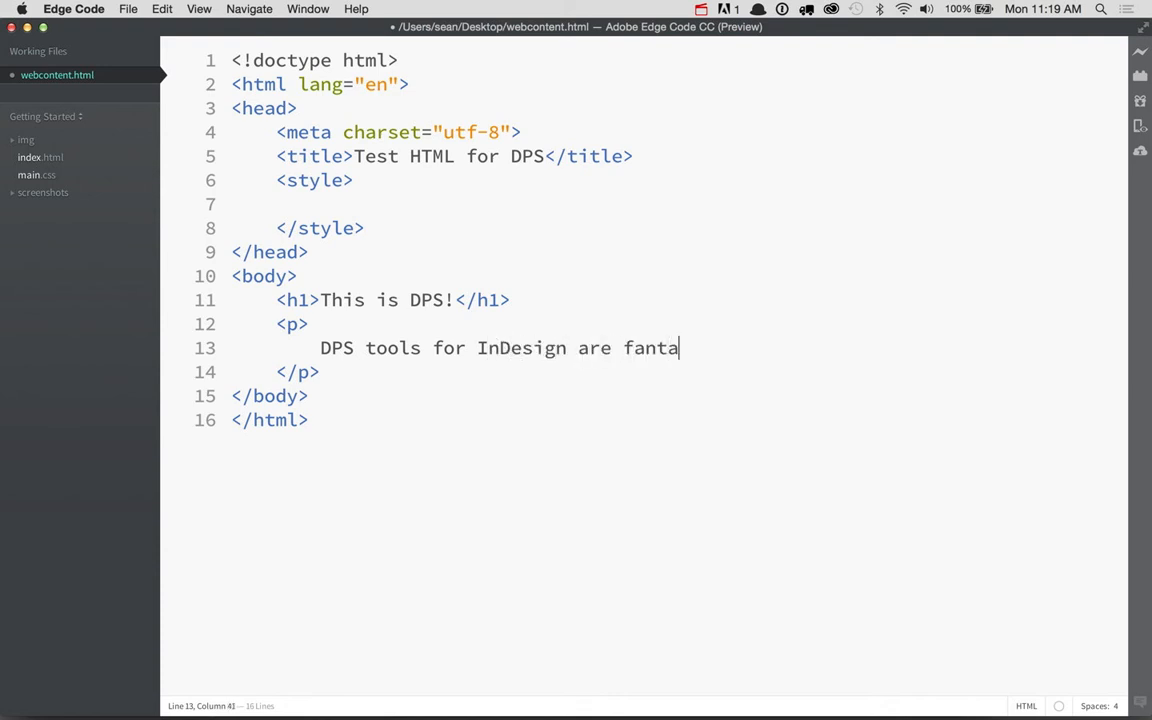
type("stic!")
- Add the CSS reset rule html * { padding: 0; margin: 0; } inside the style block
left_click(355, 212)
key("Tab")
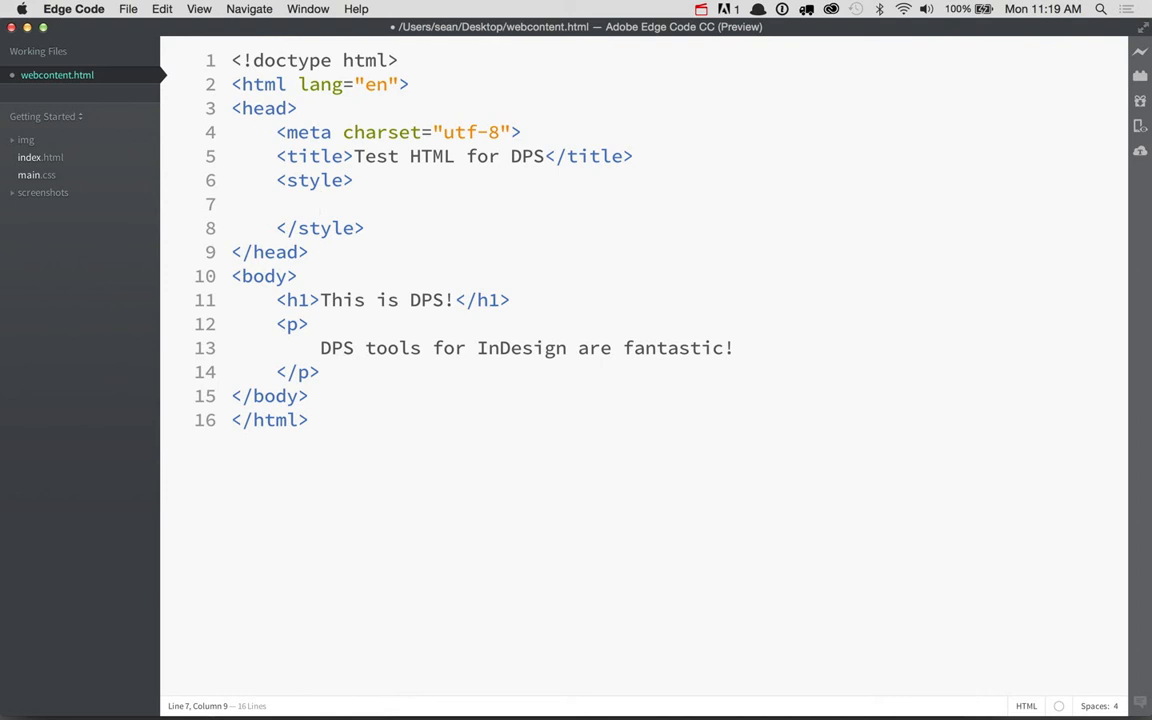
type("html * { padding")
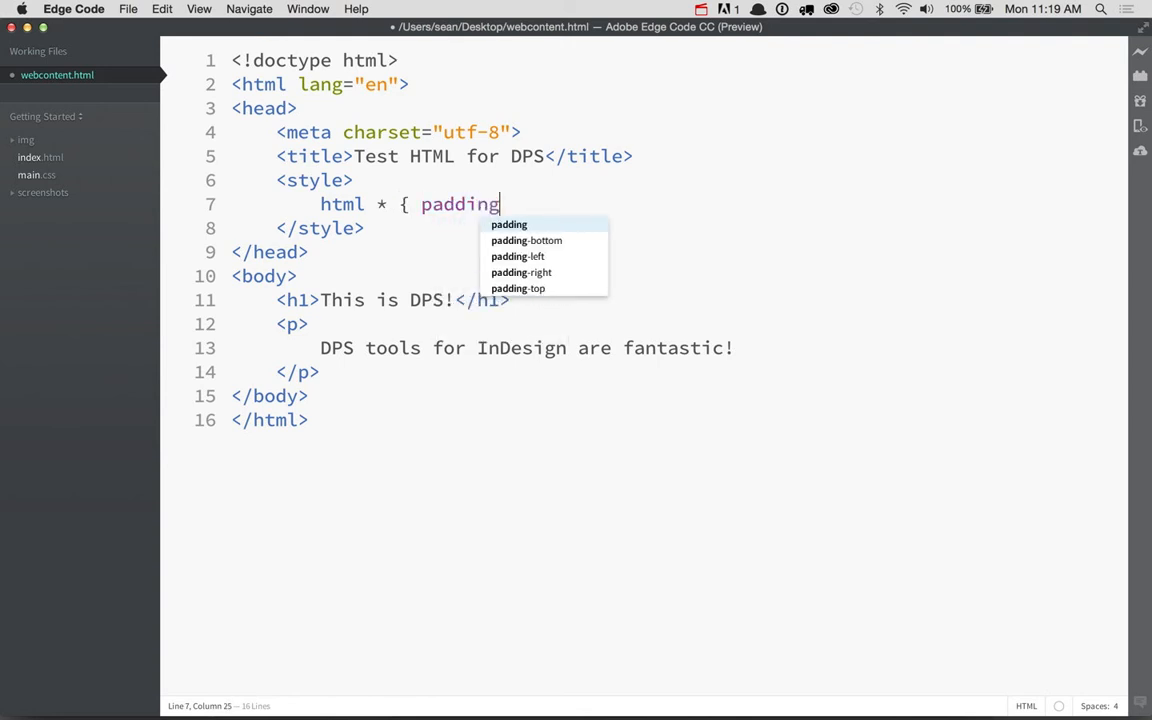
type(": 0; ma")
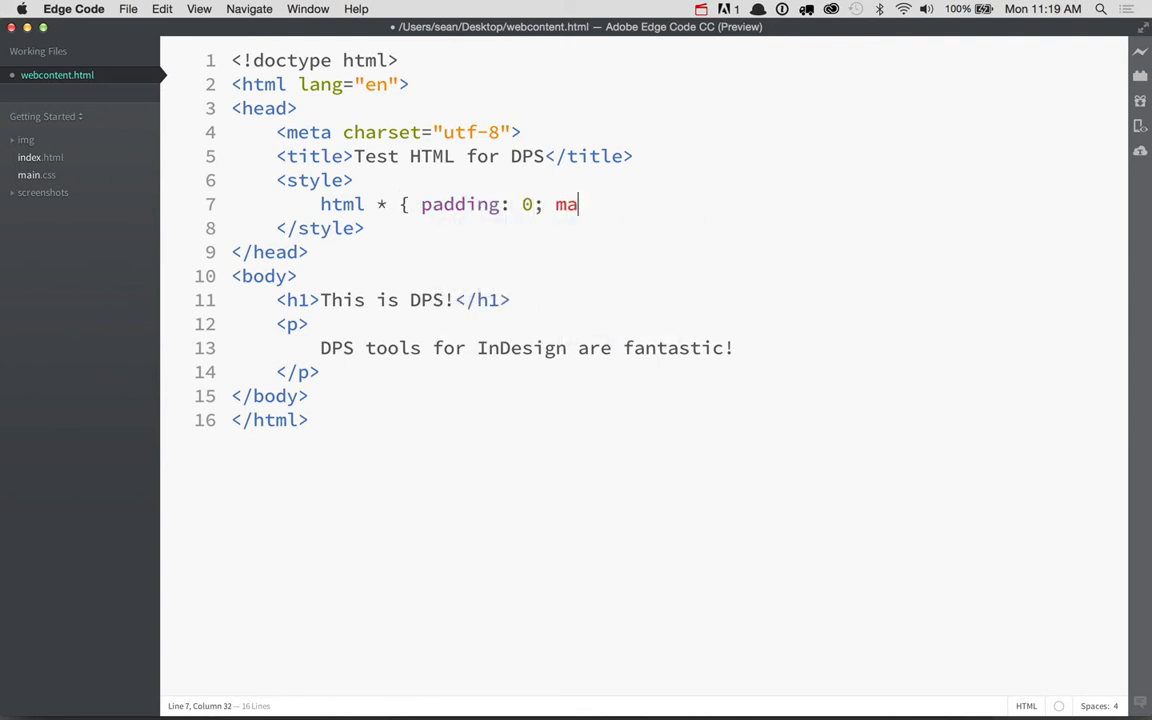
type("rgin: 0; }")
- Create an empty h1 rule with braces on separate lines below the reset rule
key("Return")
type("h1 {")
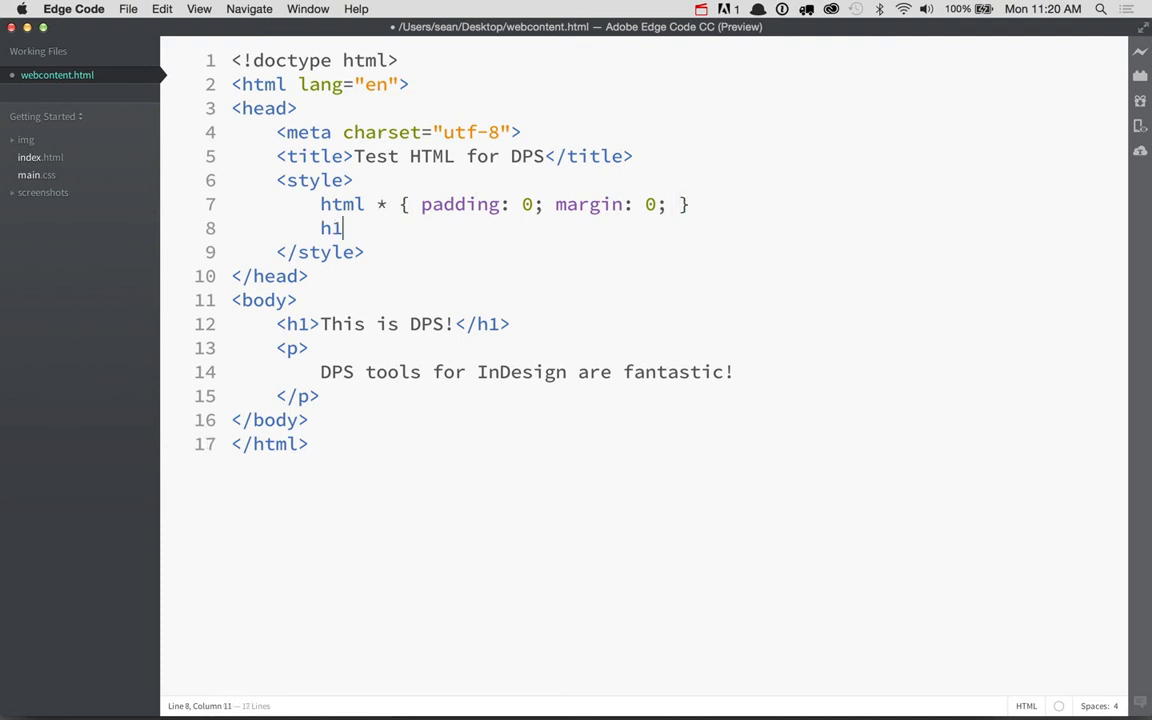
key("Return")
key("Return")
type("}")
key("Up")
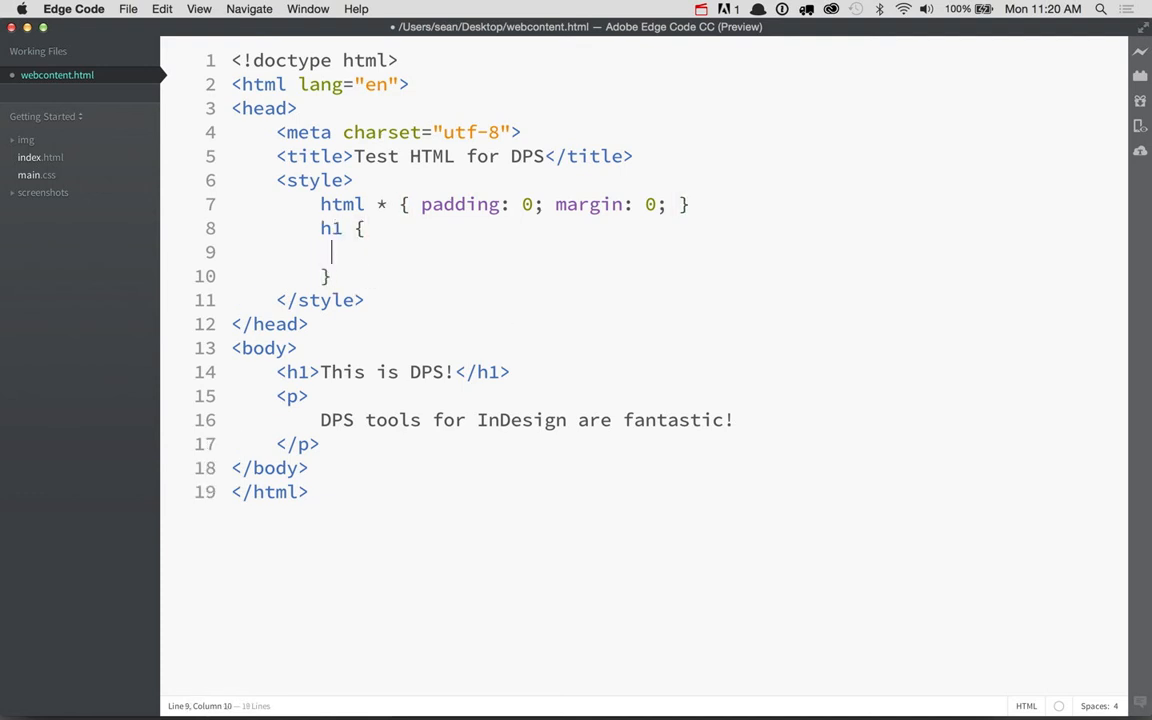
- Set the h1 rule's font-family to Arial, Helvetica, sans-serif on an indented line
key("Tab")
type("font-family: ")
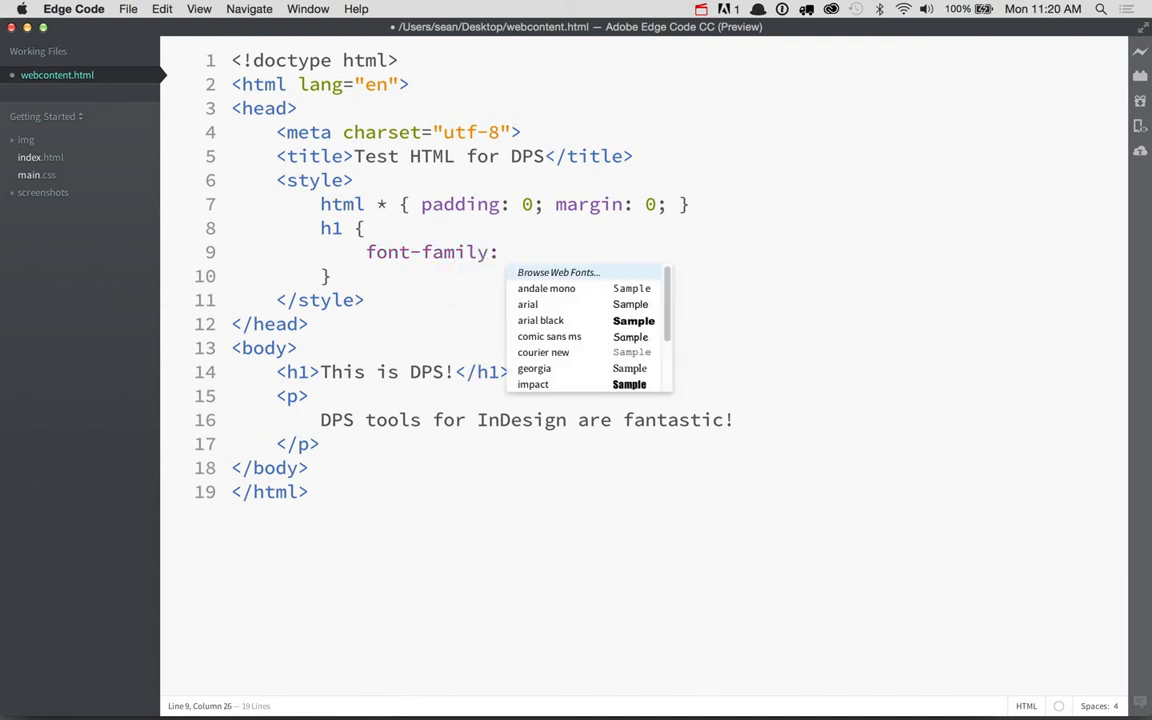
type("Arial, Hel")
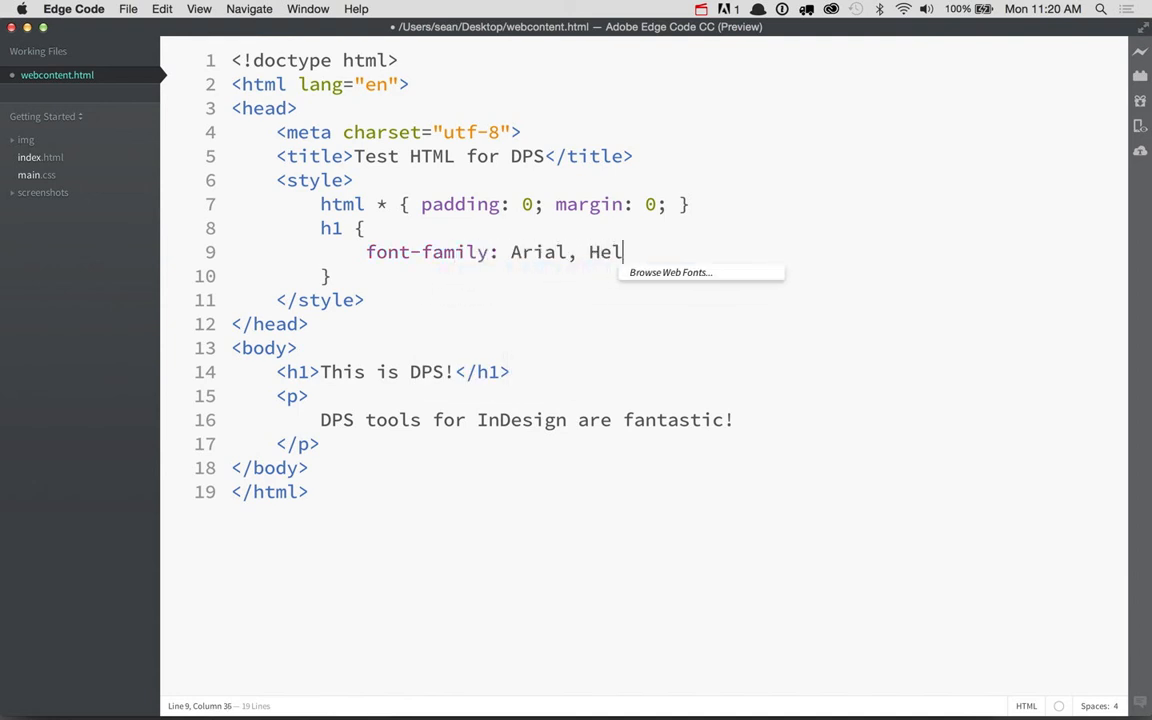
type("vetica, san")
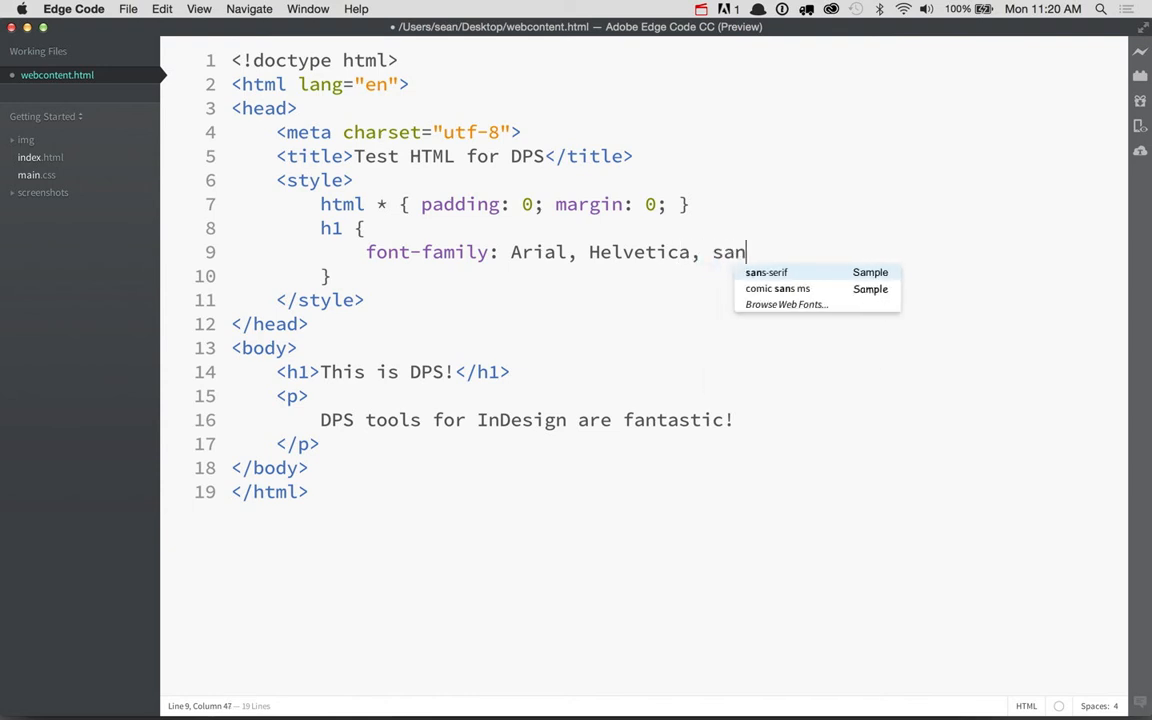
type("s-serif;")
key("Return")
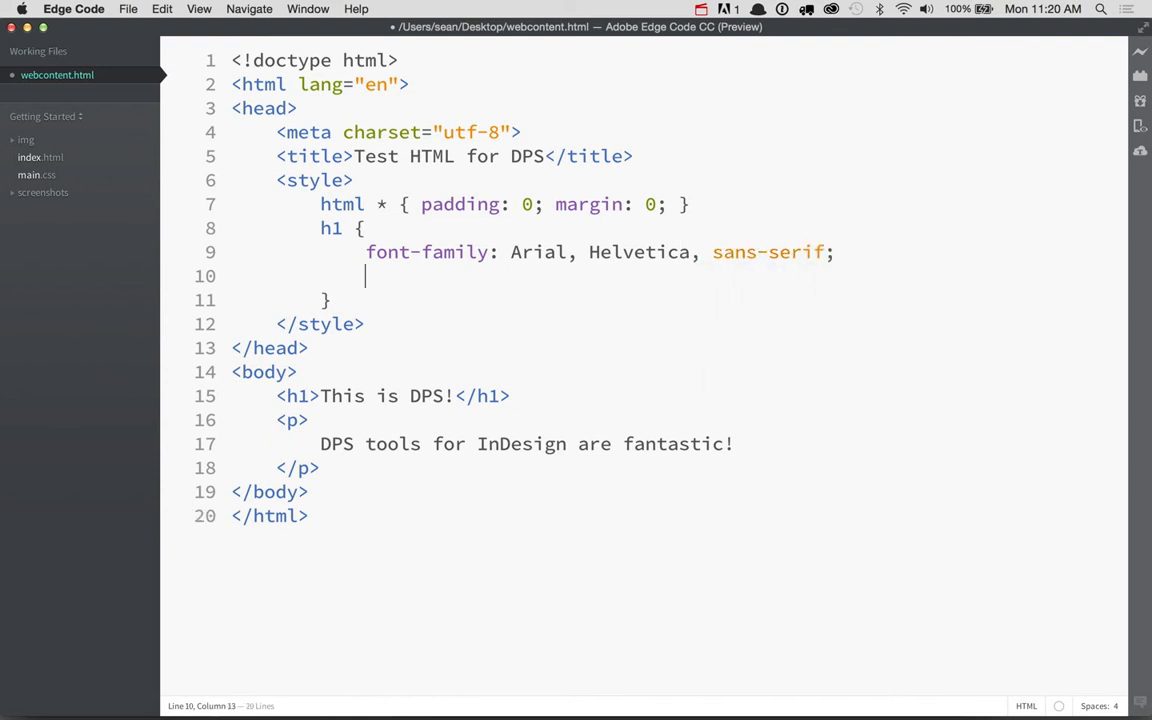
- Add color: red; and font-size: 48px; to the h1 rule on separate lines
type("color: red;")
key("Return")
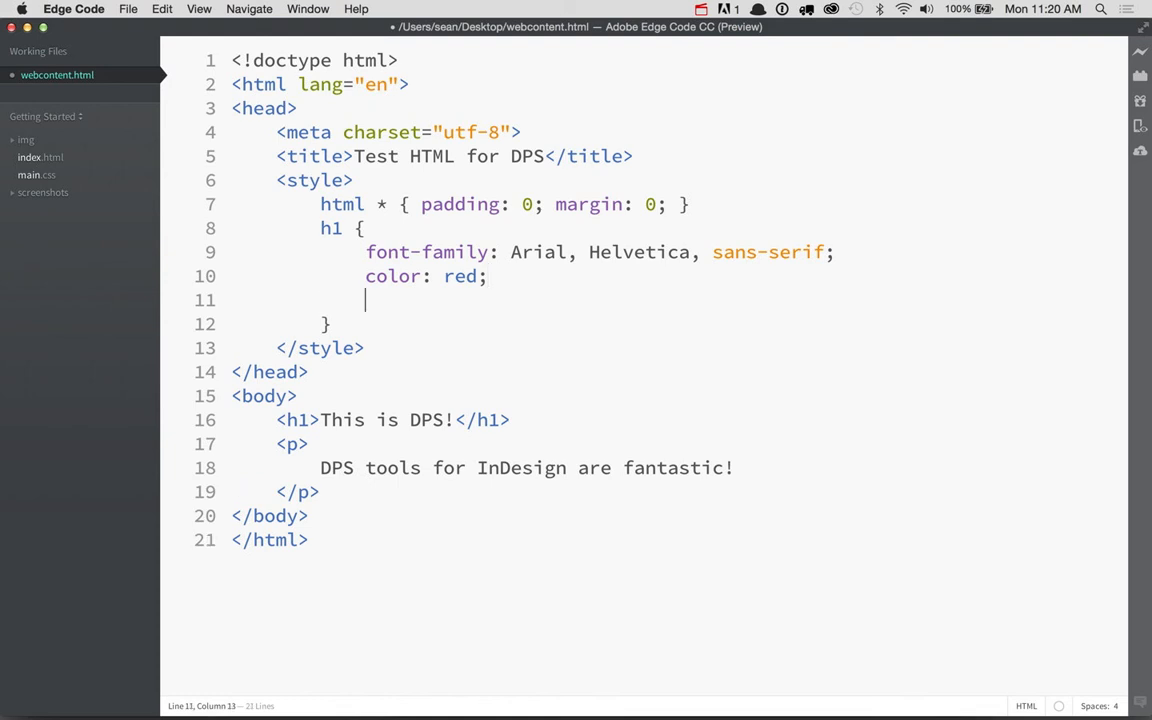
type("font-size: 48px;")
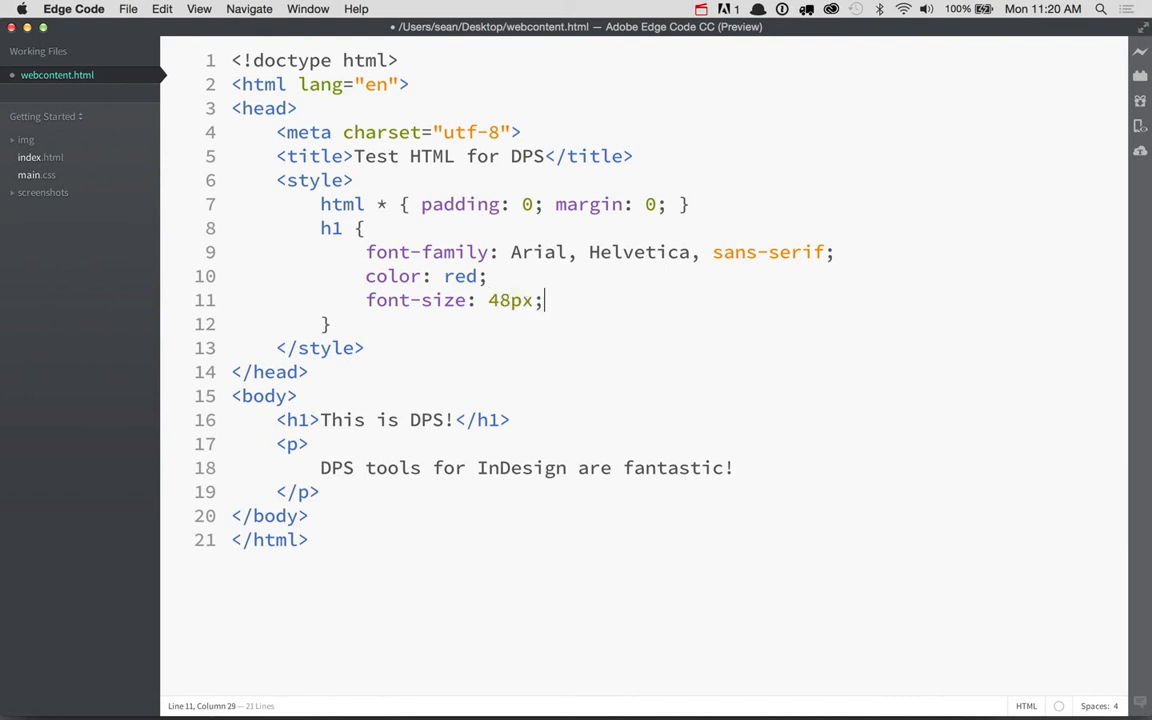
- Create an empty p rule with braces on separate lines below the h1 rule
key("Down")
key("Return")
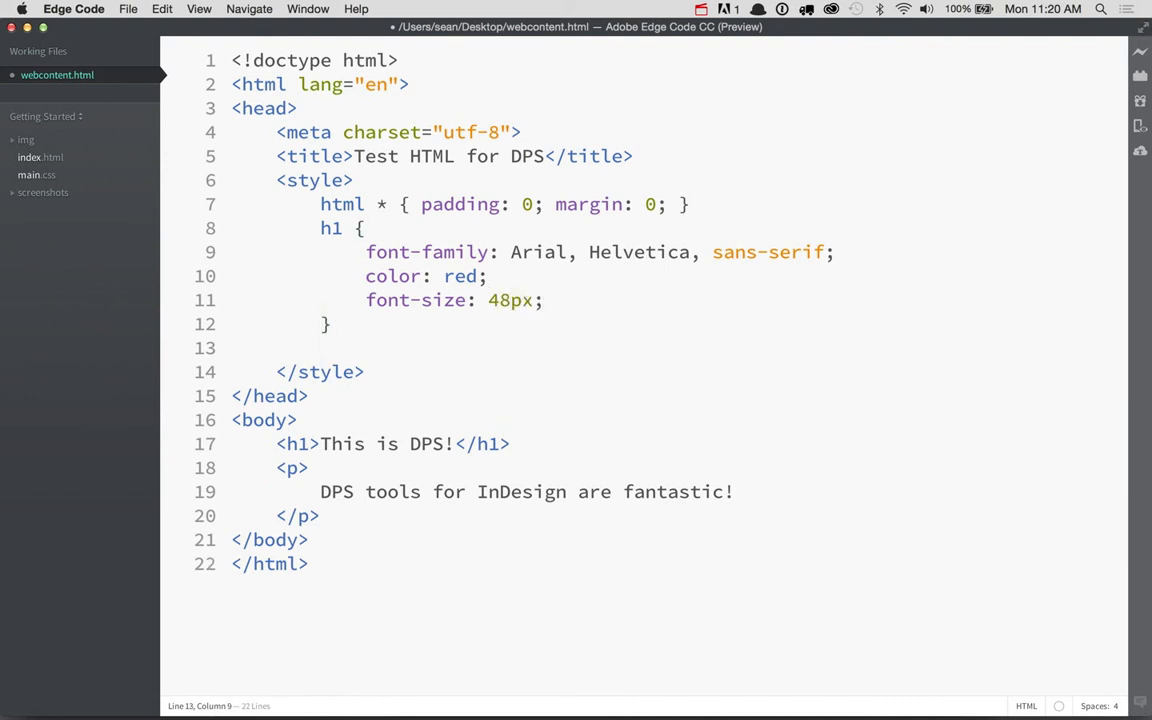
type("p {")
key("Return")
key("Return")
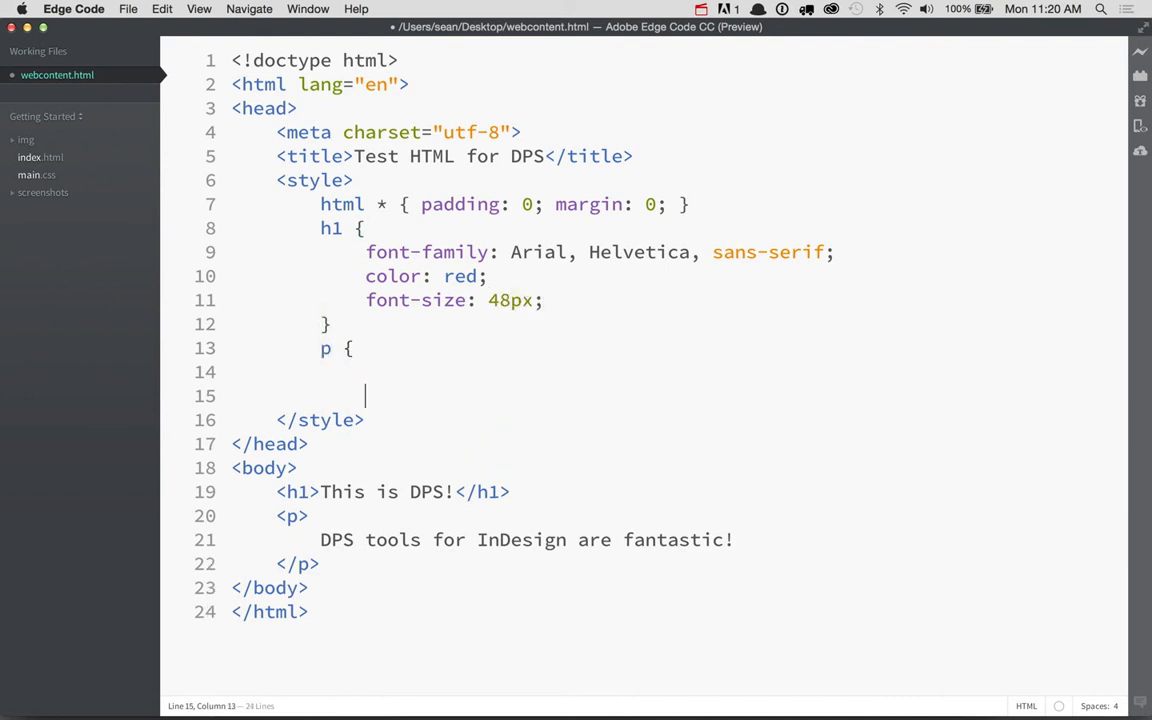
type("}")
key("Up")
- Add the declaration margin: 2em 0; to the p rule, followed by a new line
key("Tab")
type("margin")
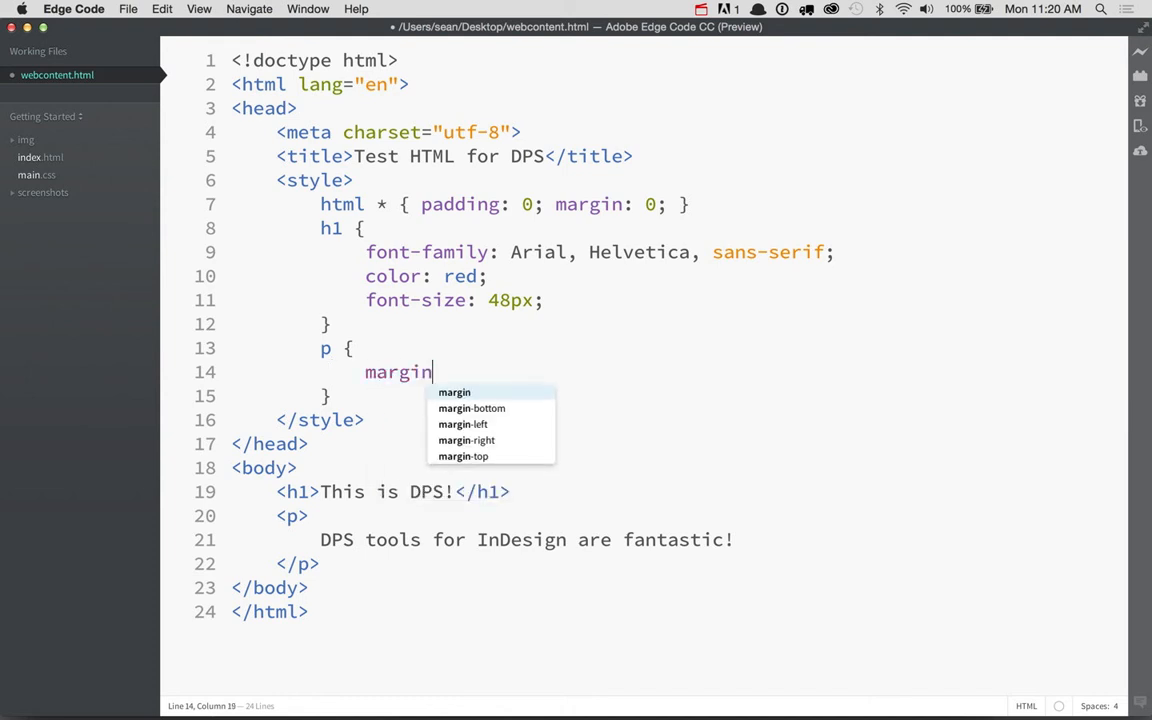
key("Return")
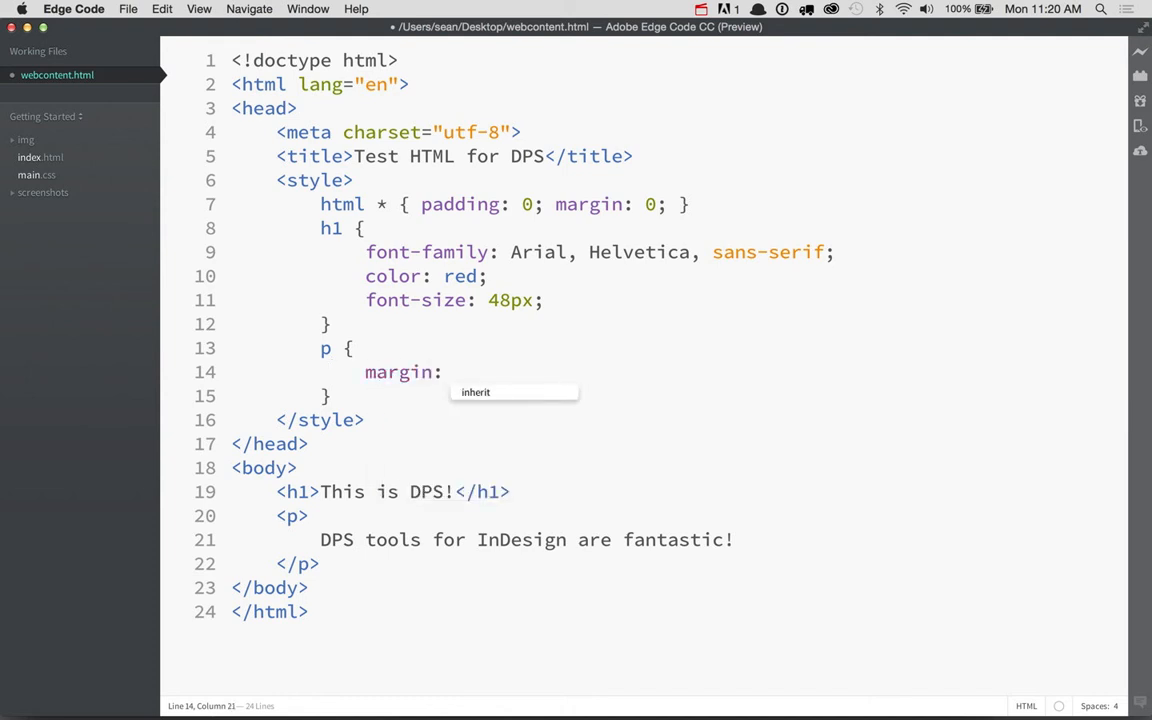
type("2em;")
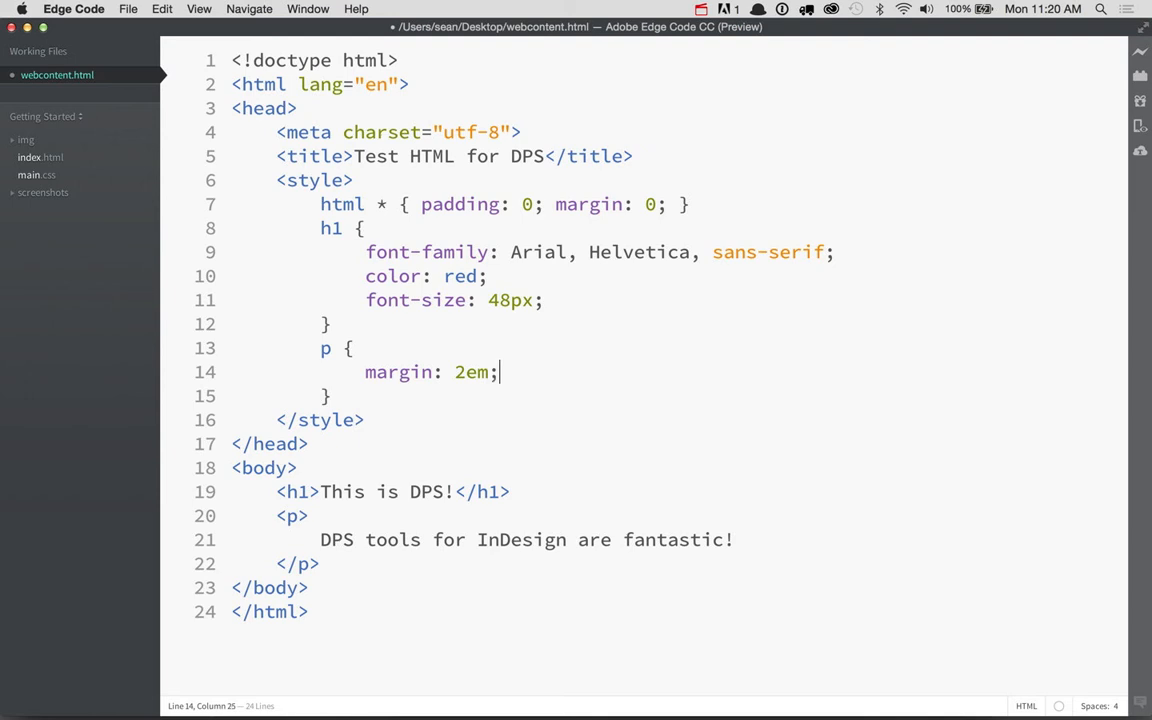
key("Left")
type("0")
key("Right")
key("Return")
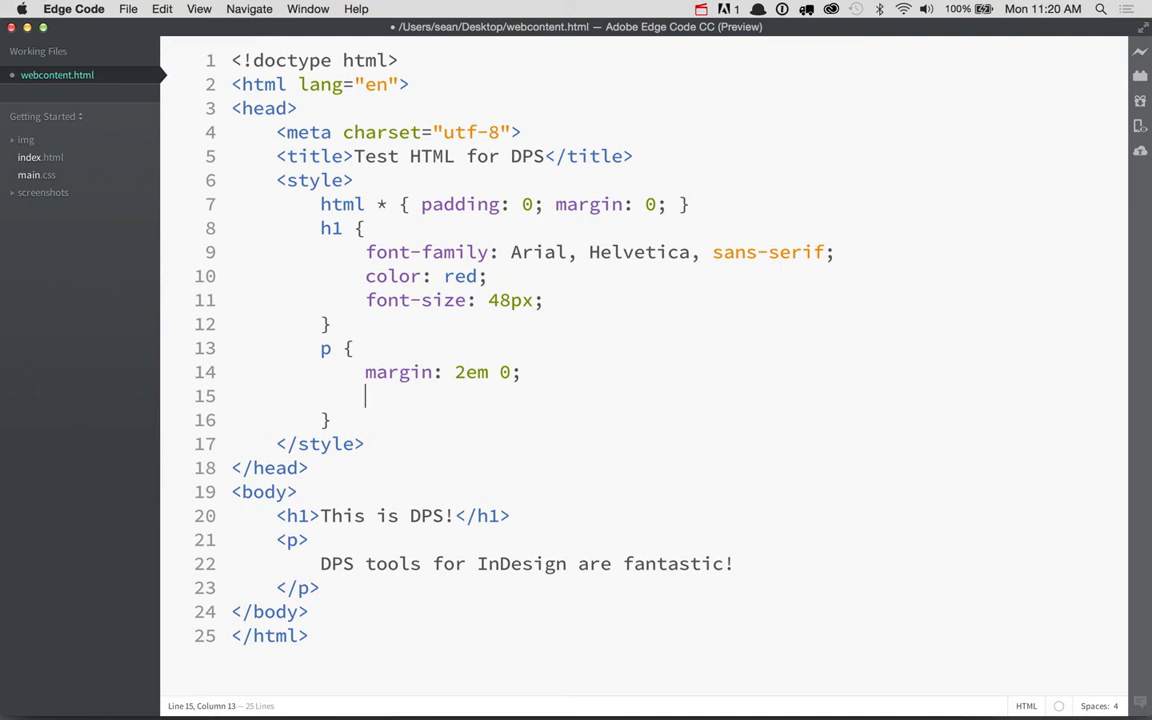
- Add the declaration font-family: "comic sans ms", serif; to the p rule and save webcontent.html
type("font-family:")
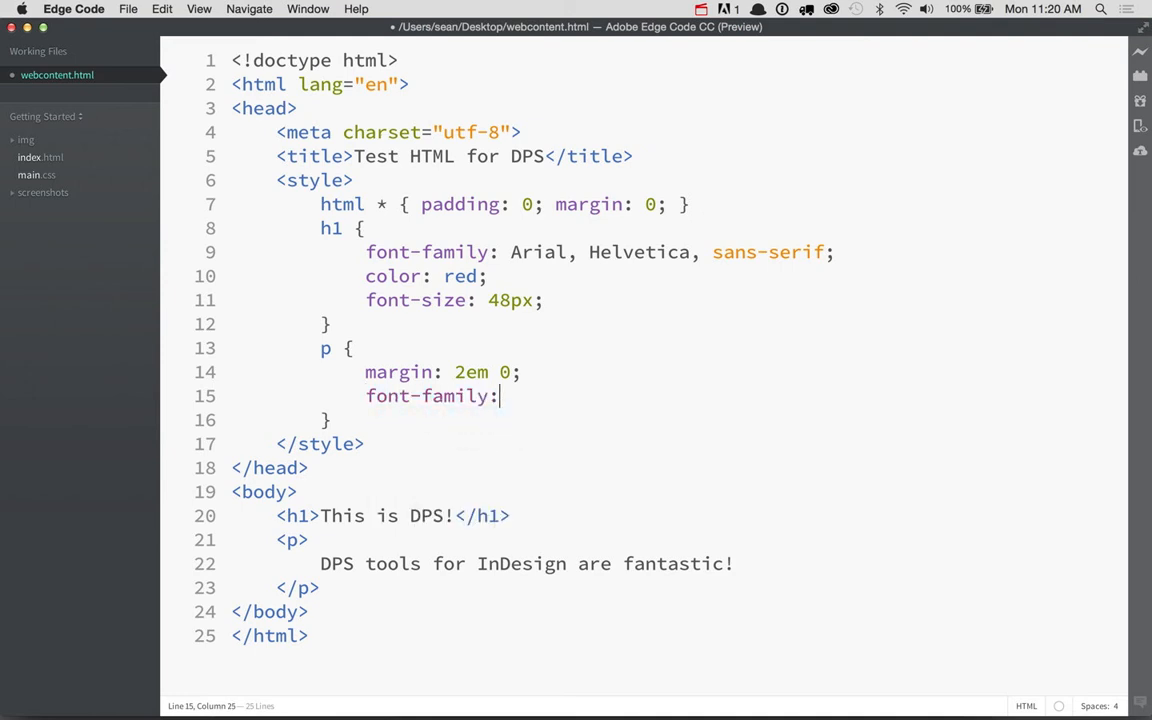
type(" \"Comu")
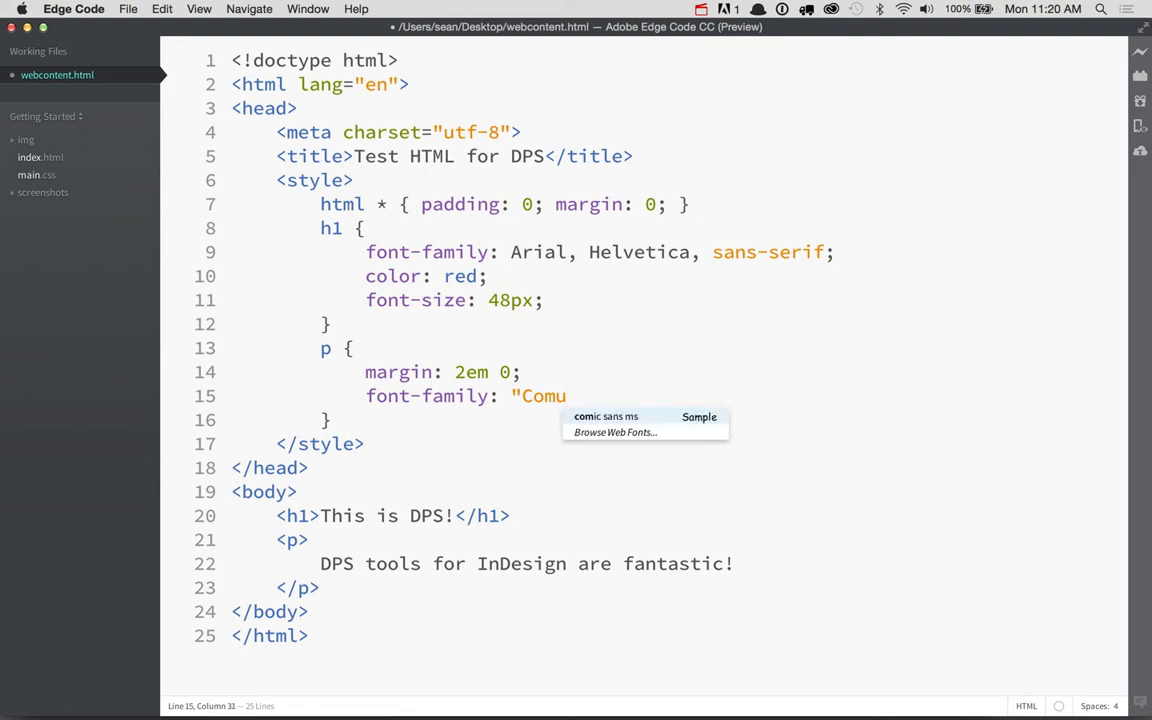
key("BackSpace")
key("Return")
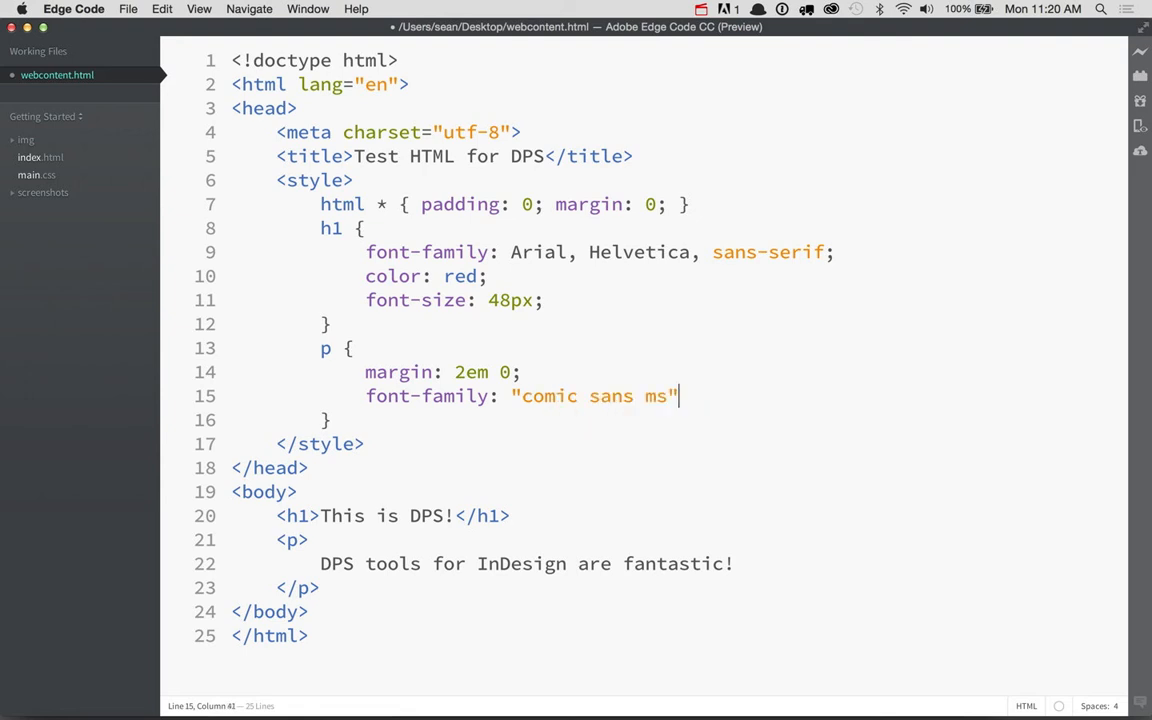
type(", s")
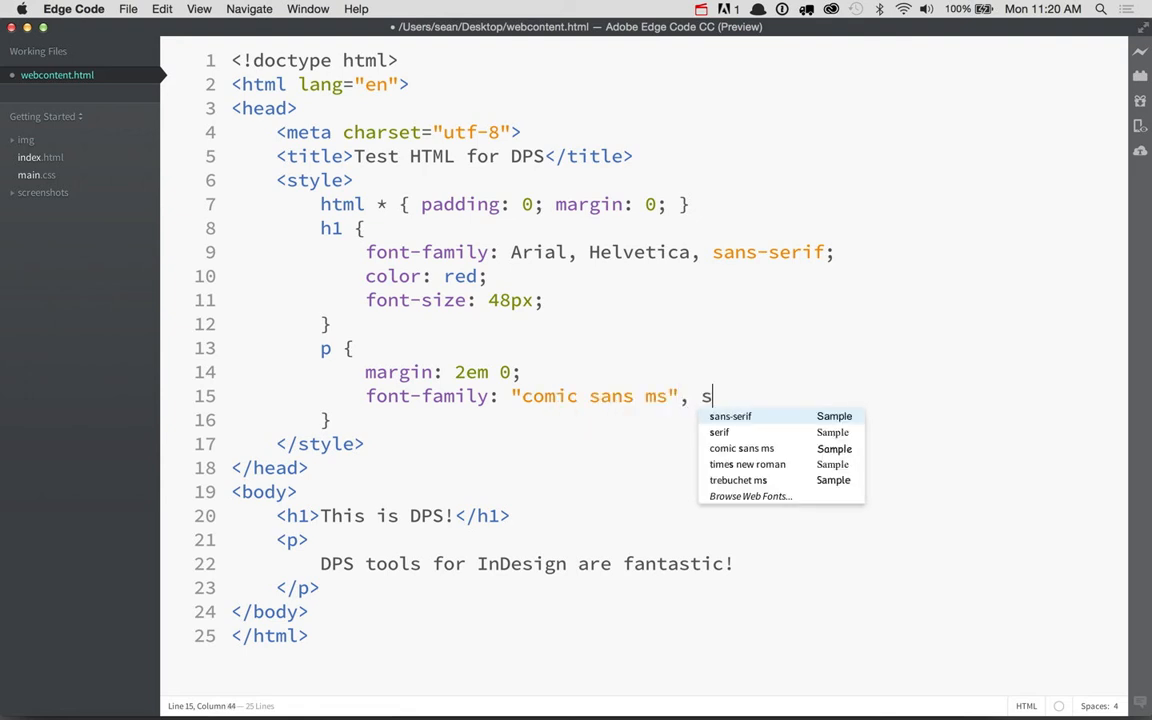
type("erif;")
key("super+s")
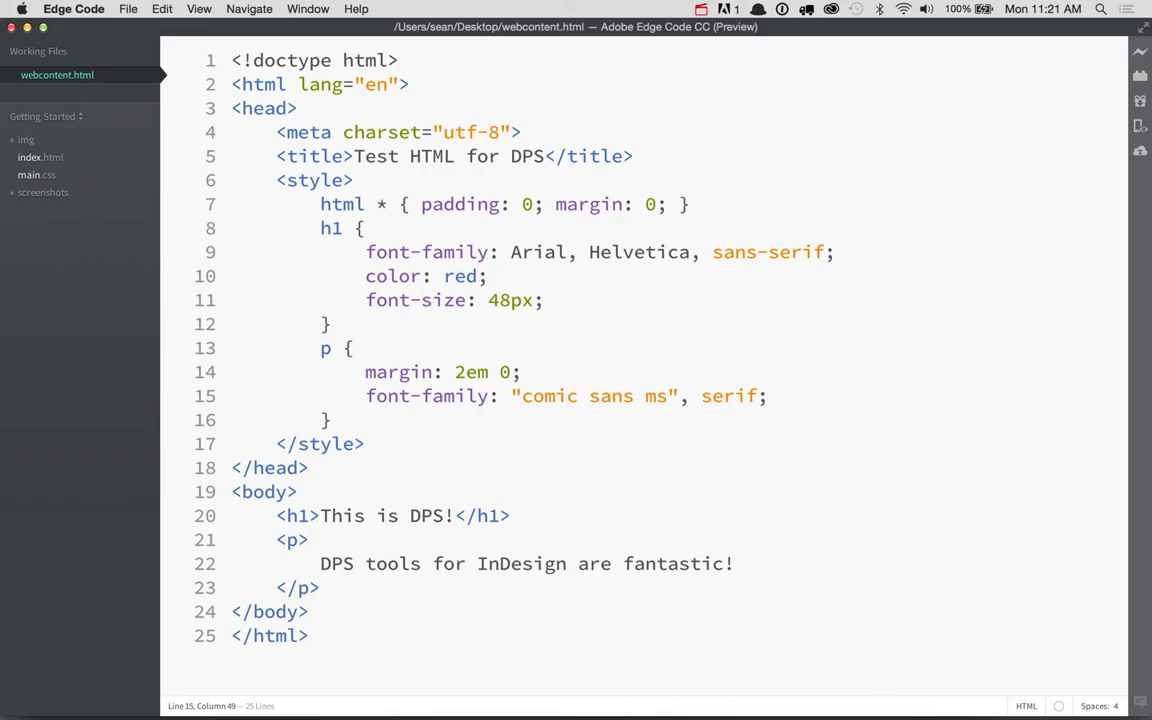
- Hide the code editor, open webcontent.html from the desktop to check how the styled page renders, and close that page
key("super+h")
left_click(1067, 460)
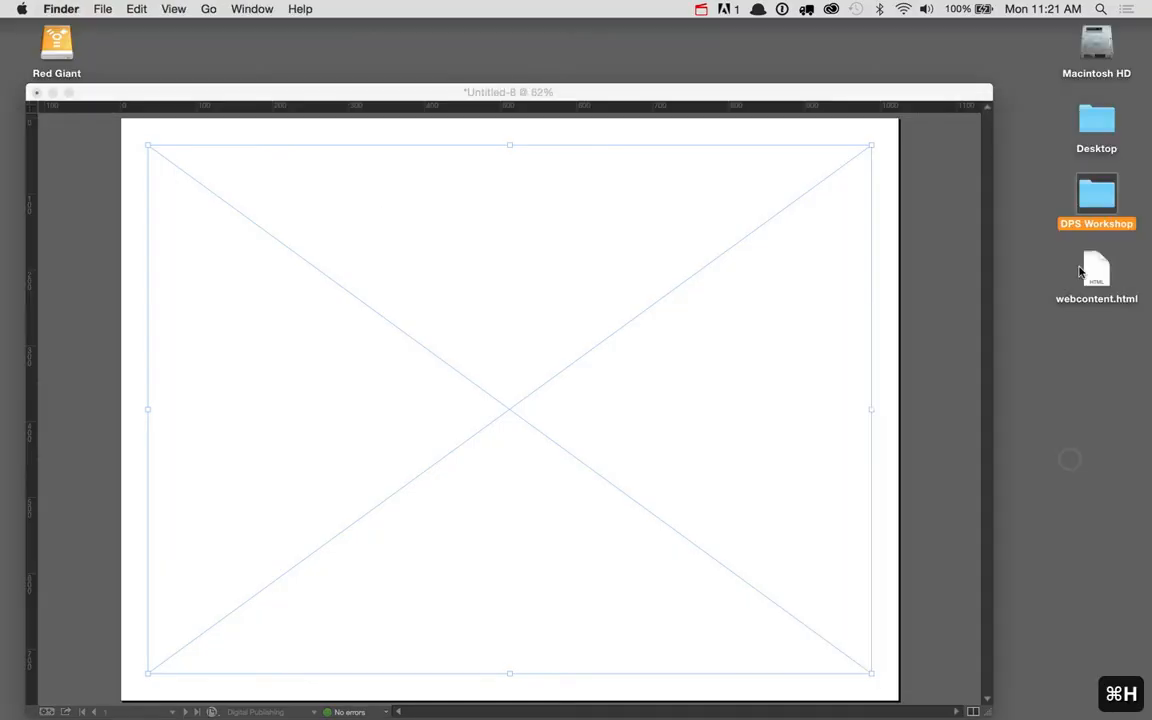
left_click(1097, 268)
left_click_drag(495, 716, 398, 707)
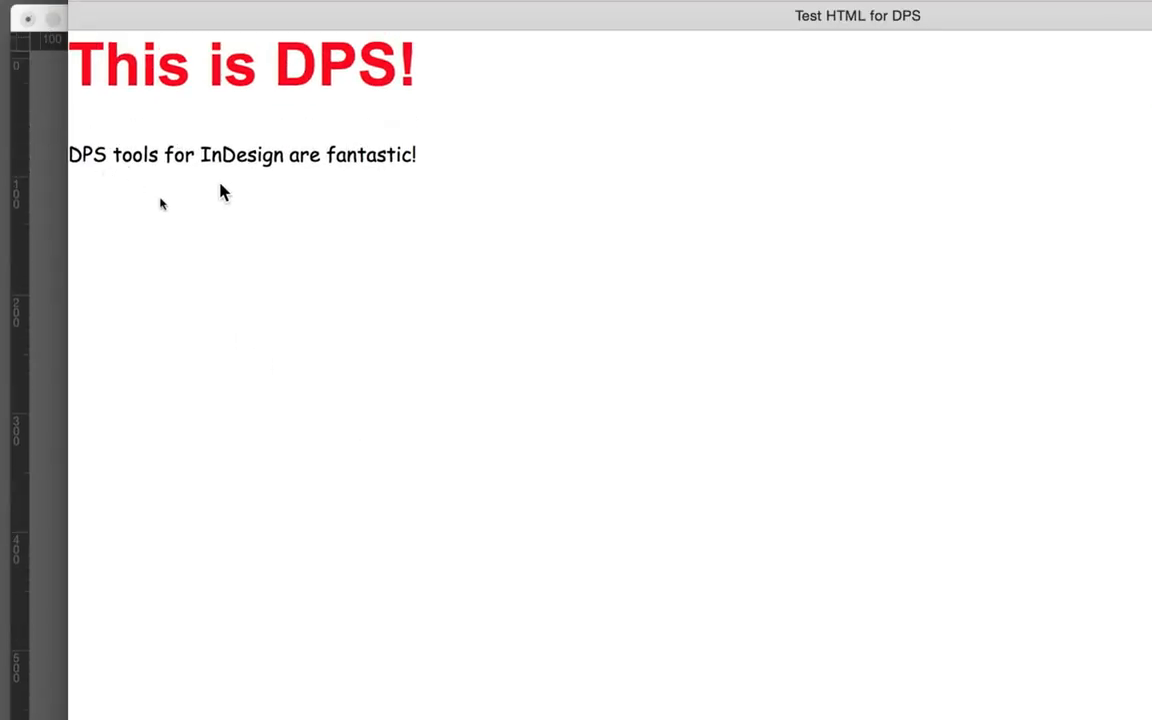
key("super+w")
- Switch to InDesign and replace the Web Content overlay's URL with the webcontent.html file from the Desktop folder
key("super+Tab")
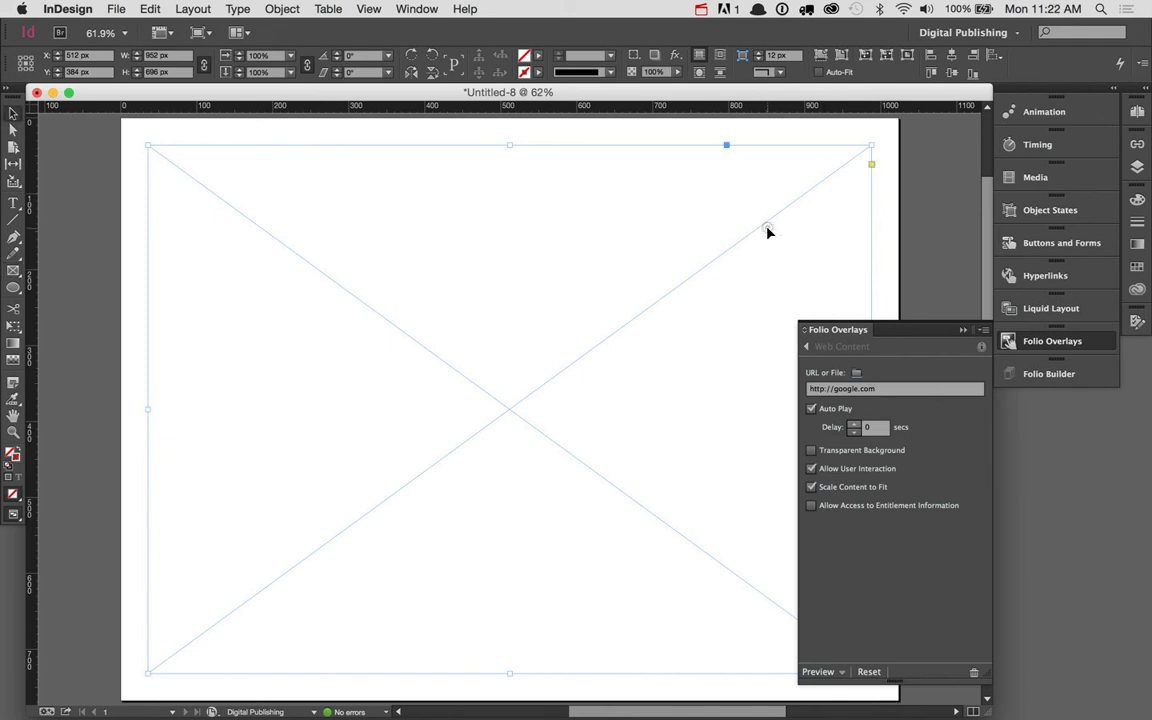
triple_click(877, 389)
key("BackSpace")
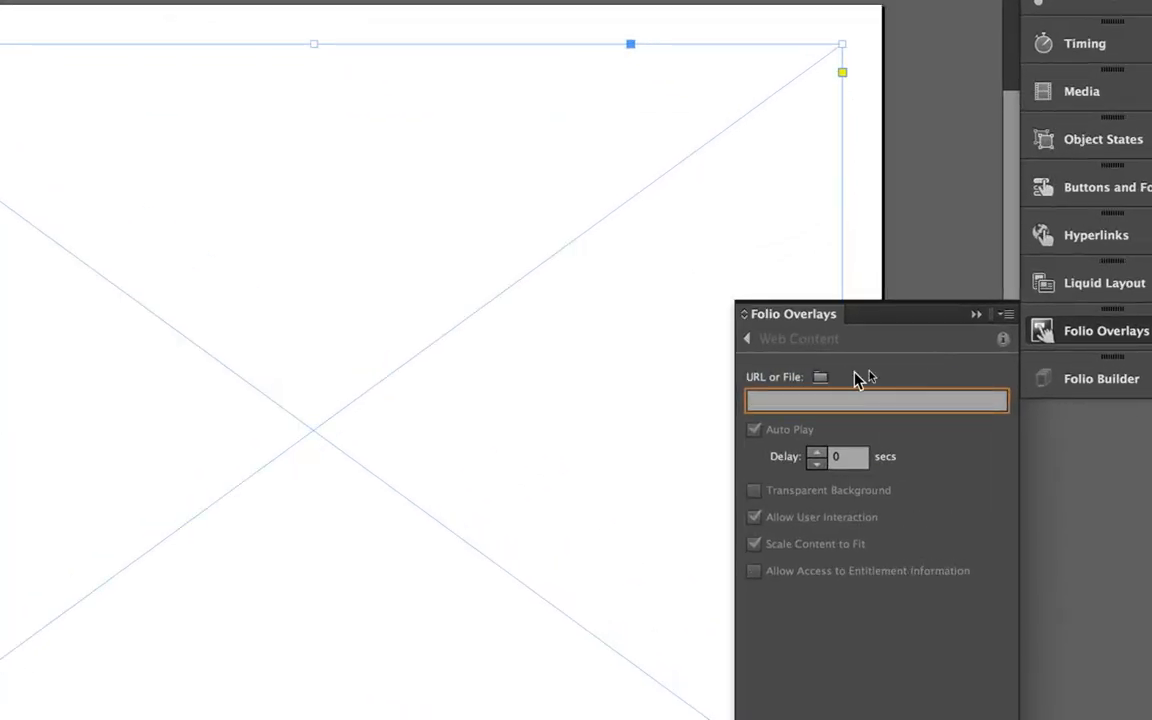
left_click(820, 377)
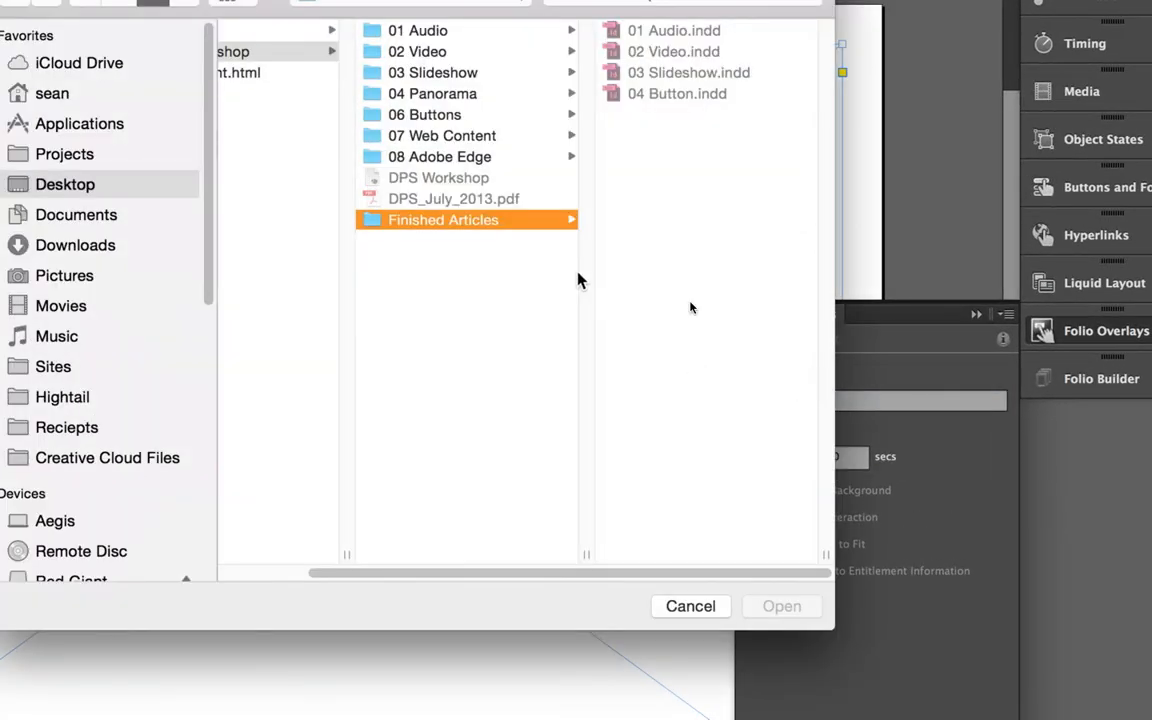
key("super+d")
left_click(301, 74)
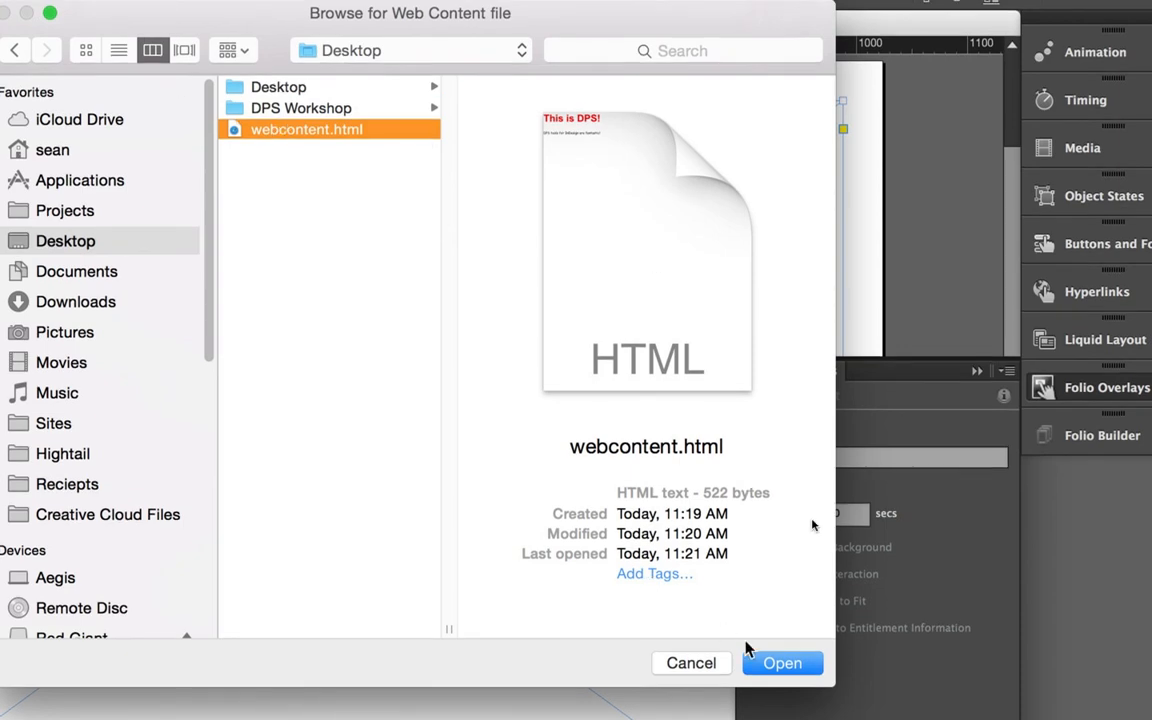
left_click(775, 646)
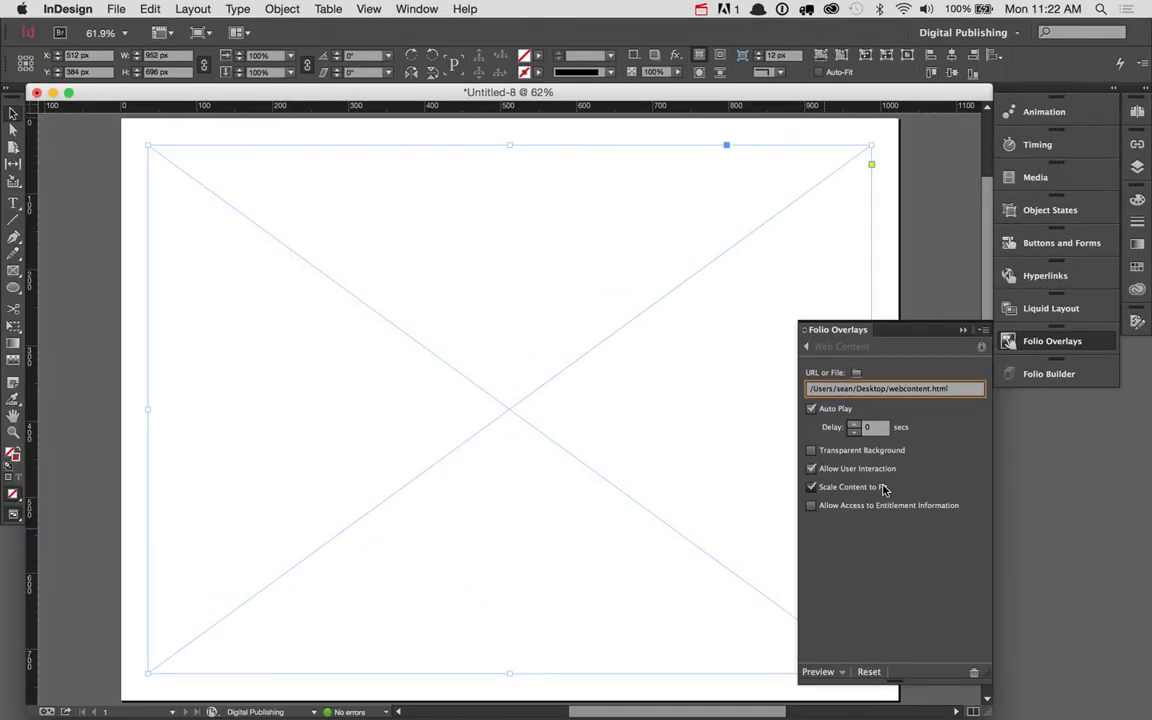
- Preview the document in Adobe Content Viewer on the desktop to check the embedded HTML page, and close the viewer
left_click(826, 675)
left_click(836, 685)
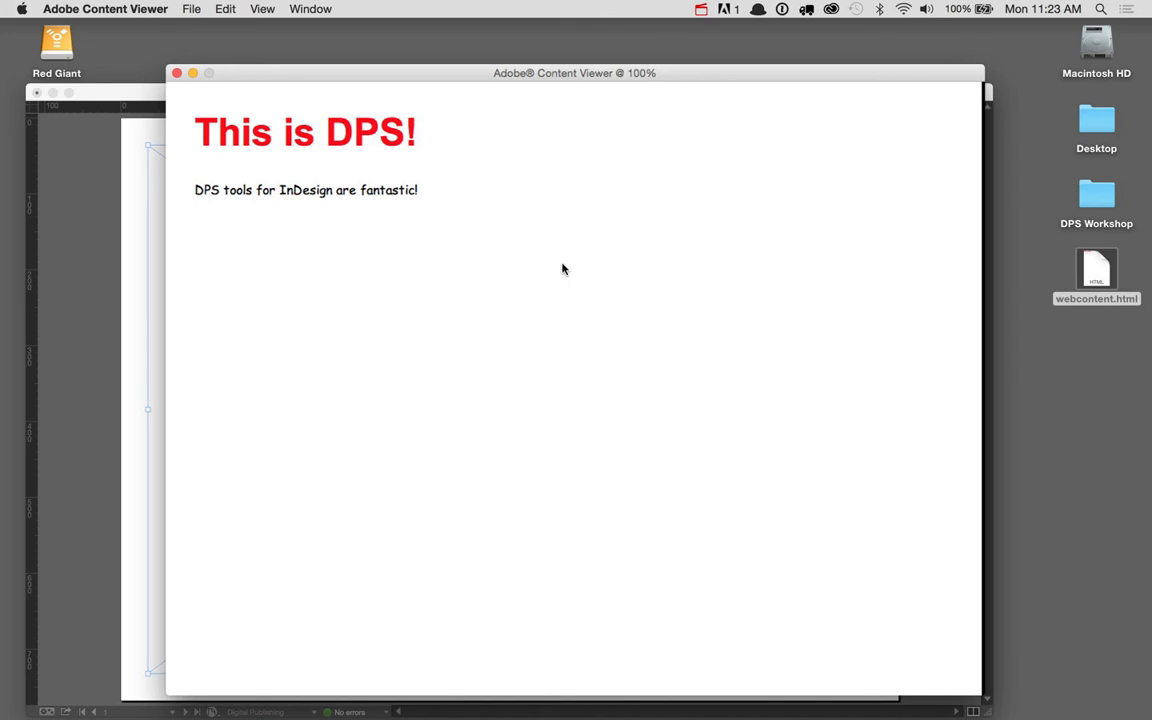
left_click(177, 73)
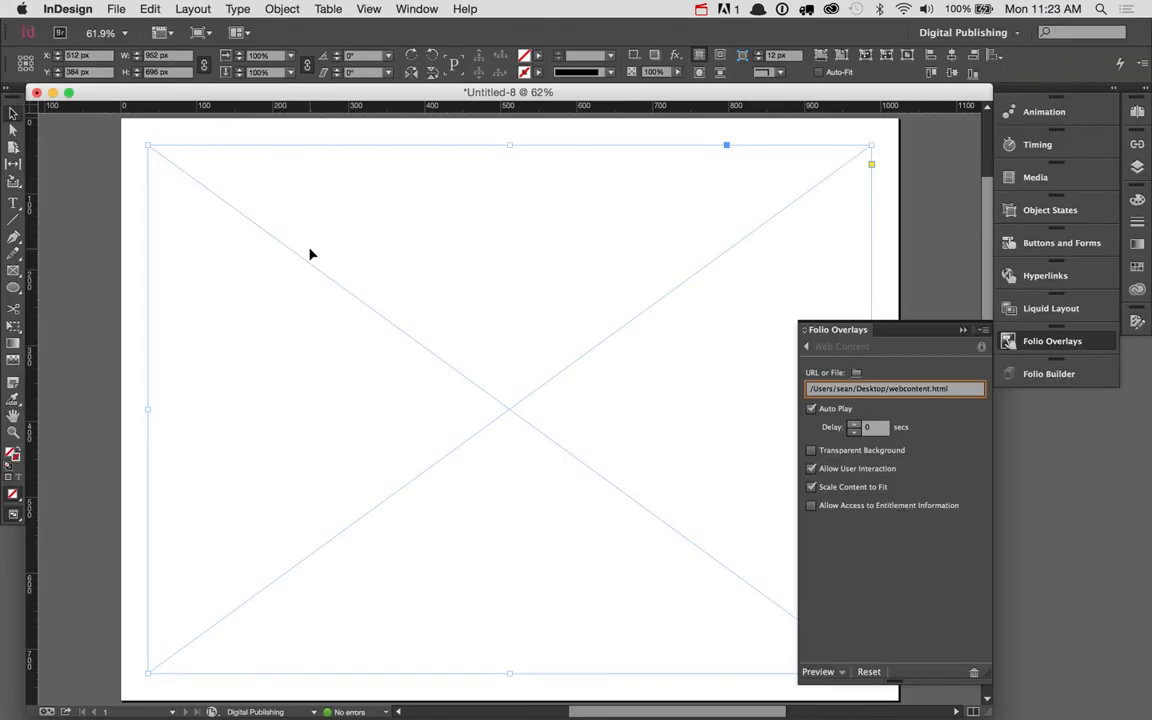